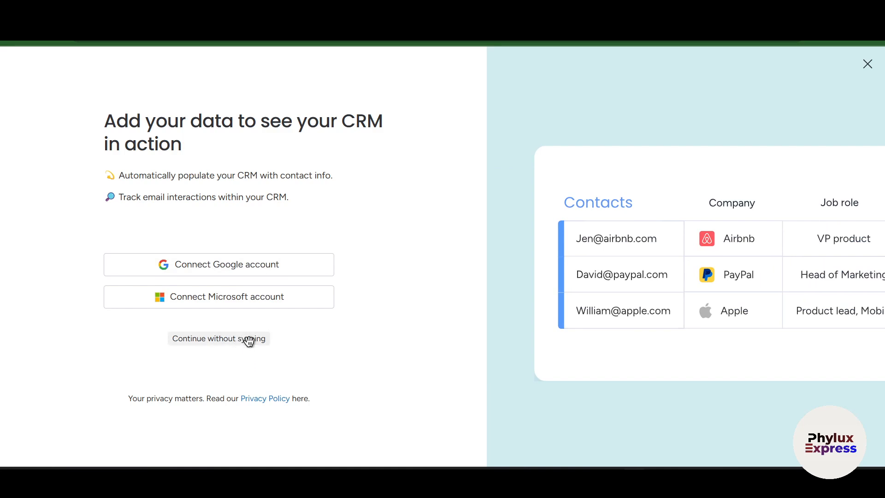
Step: Skip connecting a Google or Microsoft email account during monday CRM signup
click(243, 340)
Step: Continue without email syncing and name the contacts board 'contact 1'
click(225, 342)
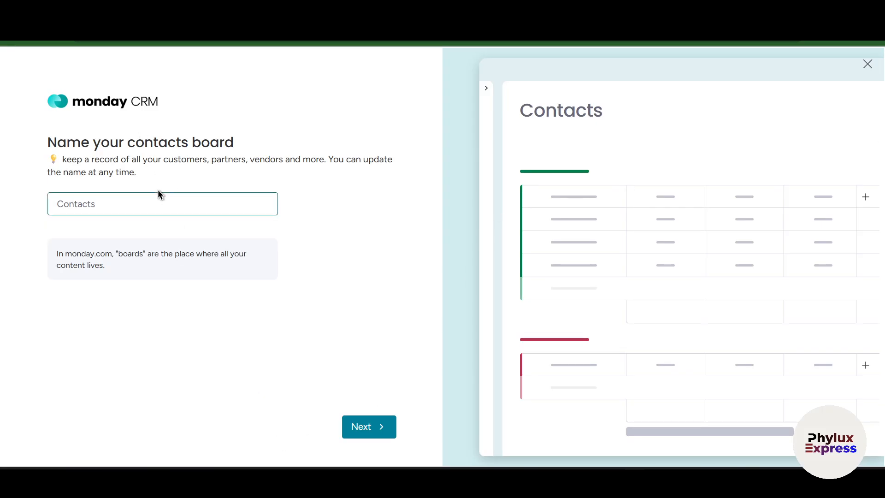
text(contact)
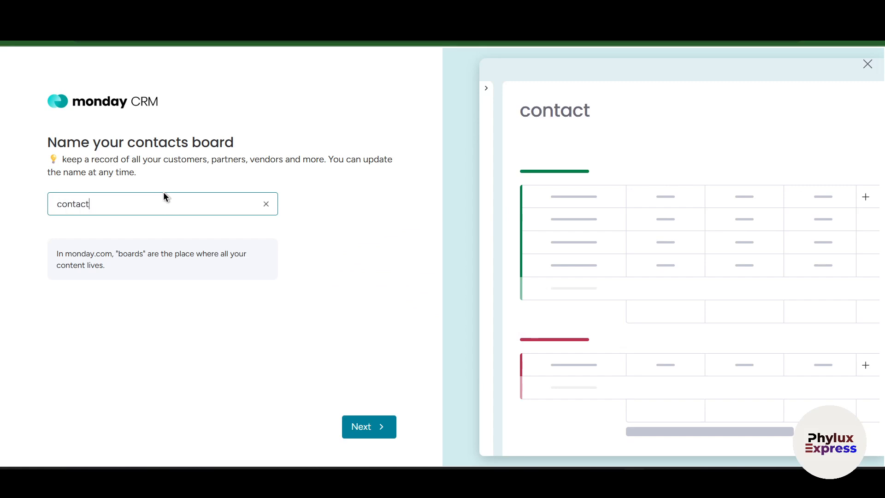
text( 1)
click(373, 421)
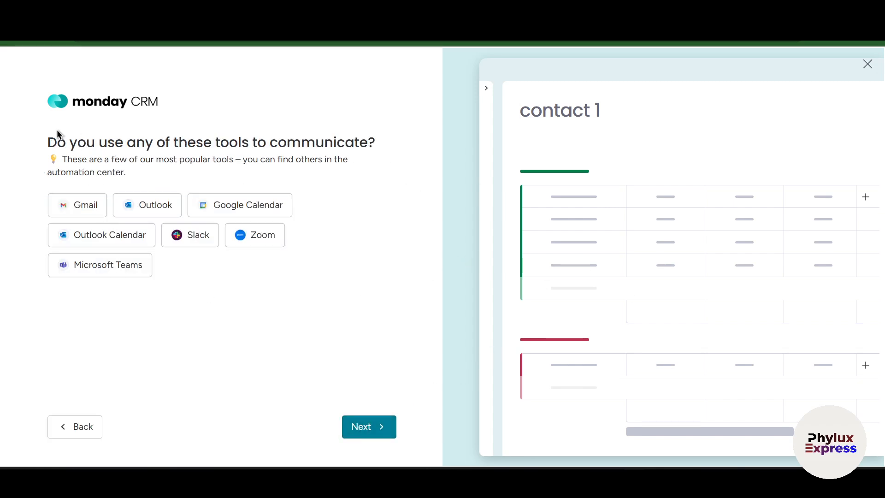
Step: Choose Microsoft Teams and Gmail as the communication tools
drag(58, 142, 486, 140)
click(399, 225)
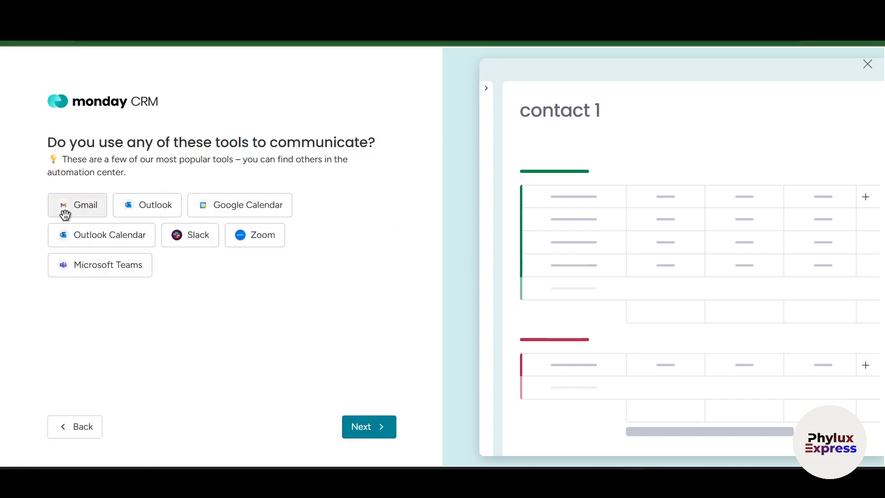
click(114, 262)
click(84, 201)
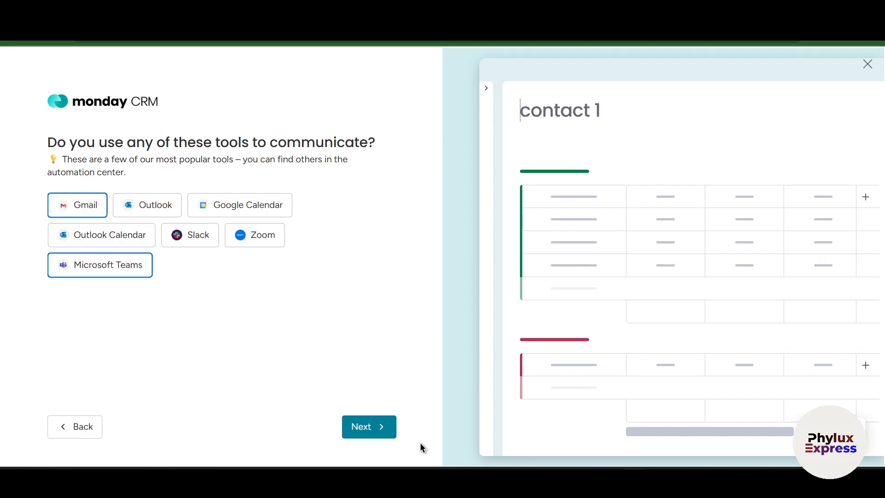
click(386, 425)
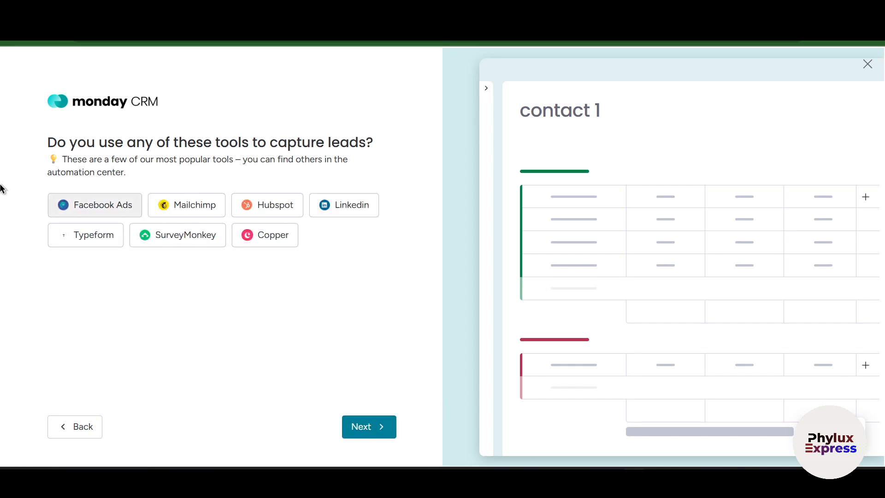
Step: Skip the lead-capture tools question, accept the sample contacts and finish the board
drag(41, 154, 362, 381)
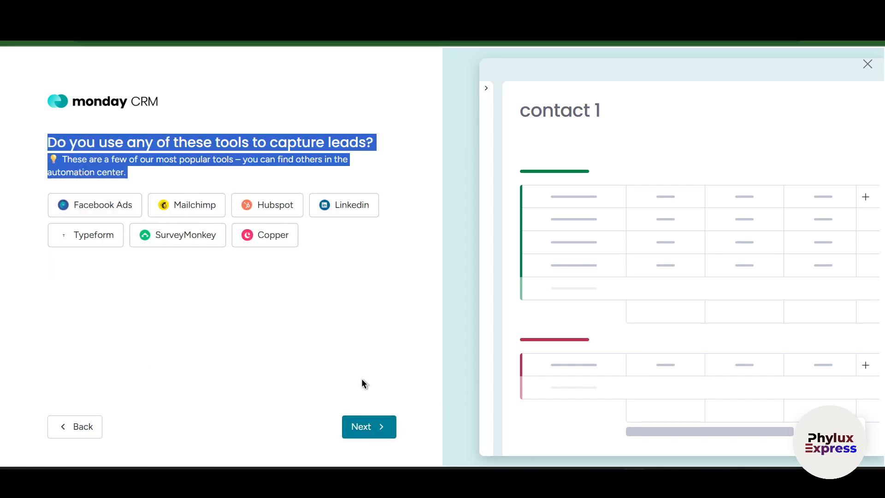
click(370, 425)
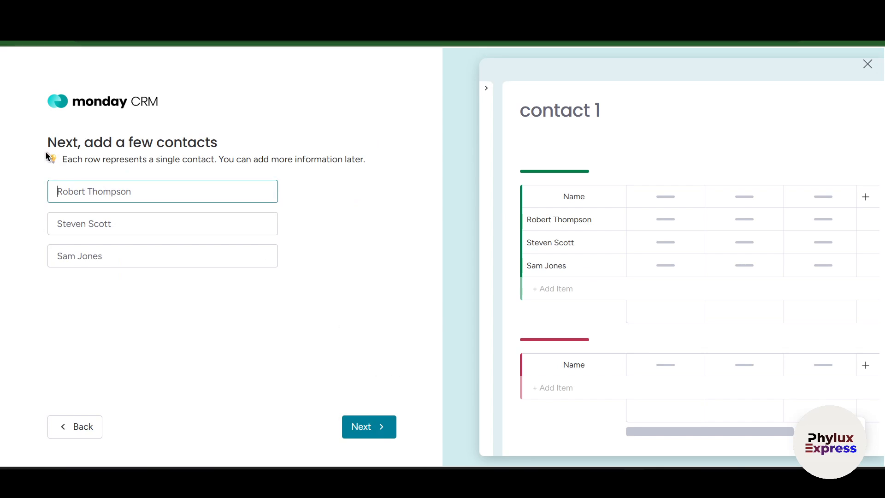
click(383, 428)
click(388, 433)
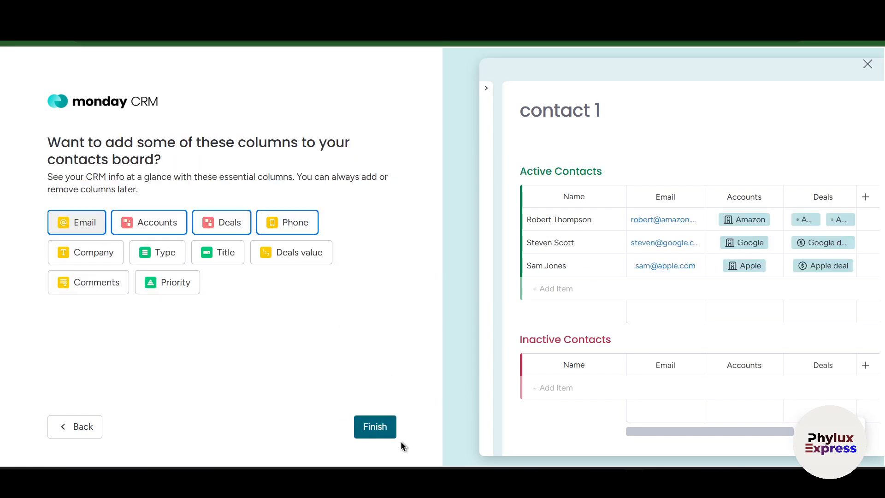
click(393, 433)
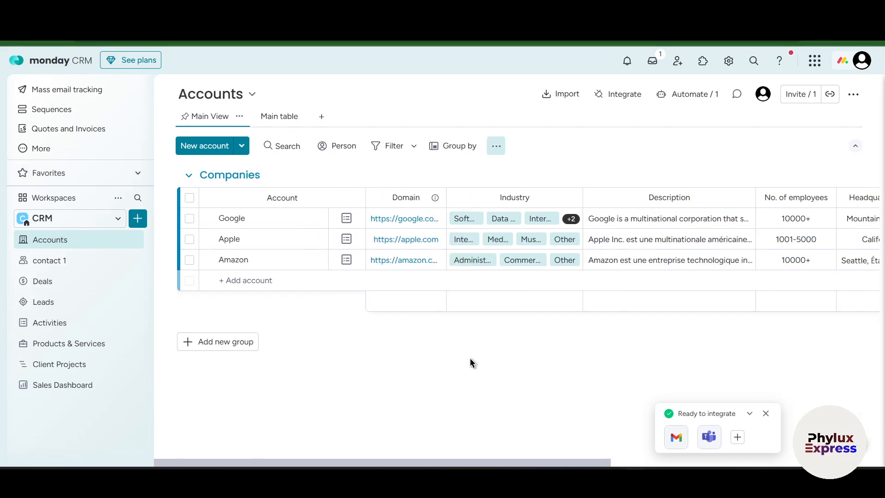
Step: Browse the Leads, Products & Services and contact 1 boards, ending back on Leads
click(82, 223)
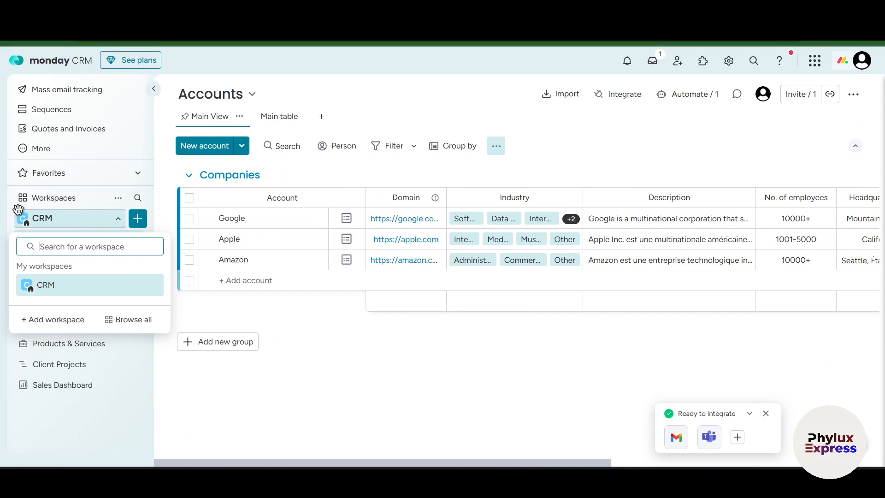
click(353, 324)
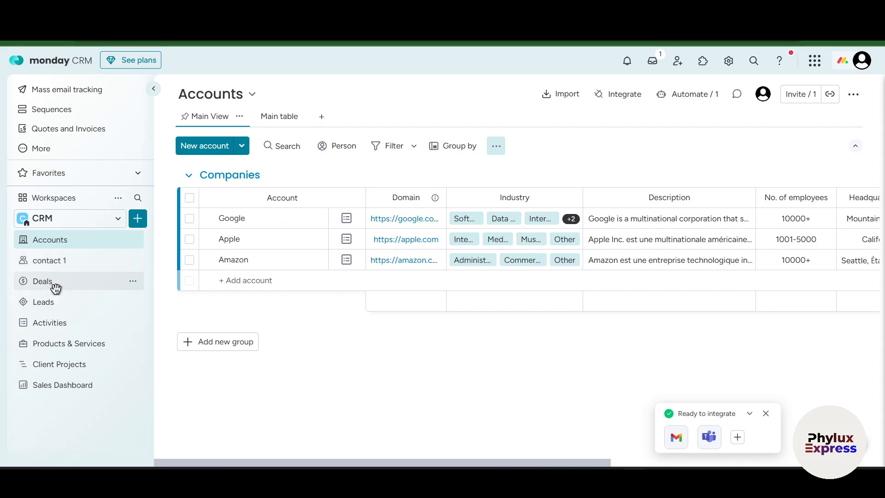
click(79, 303)
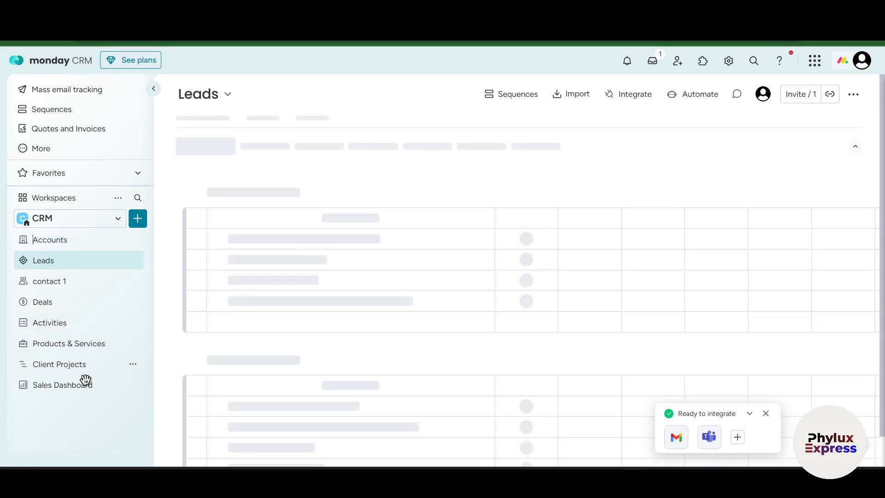
click(74, 344)
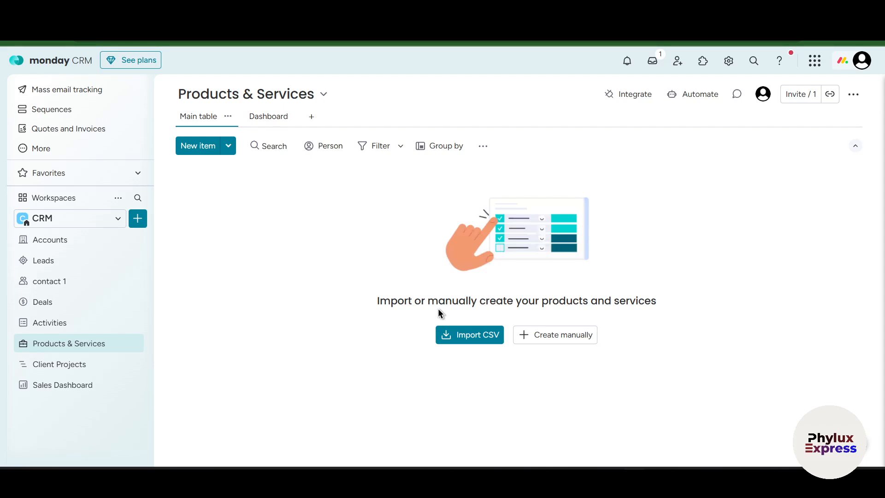
click(50, 266)
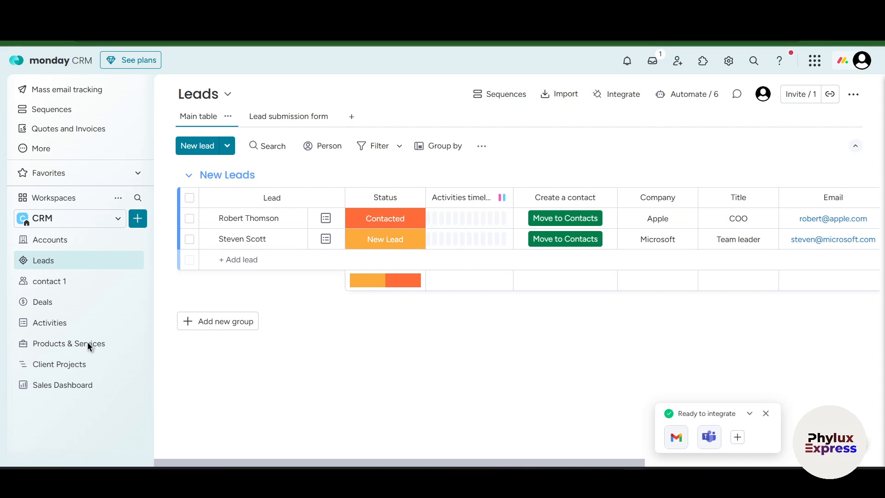
click(65, 288)
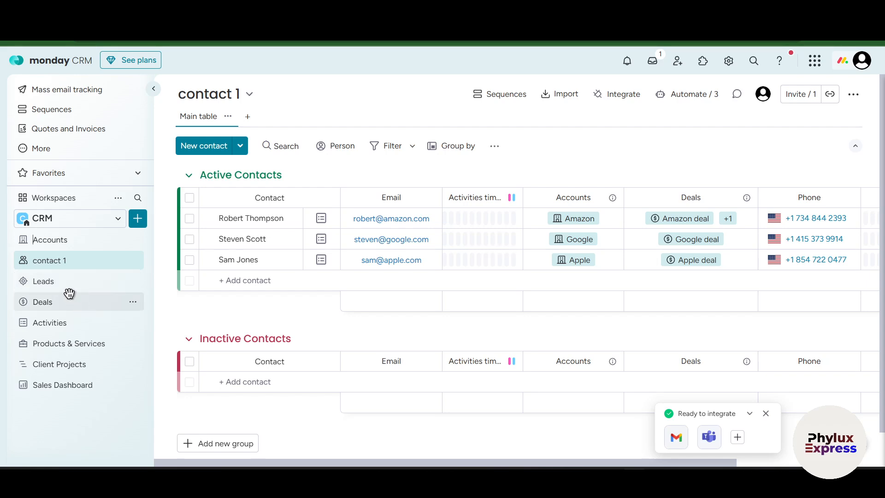
click(70, 288)
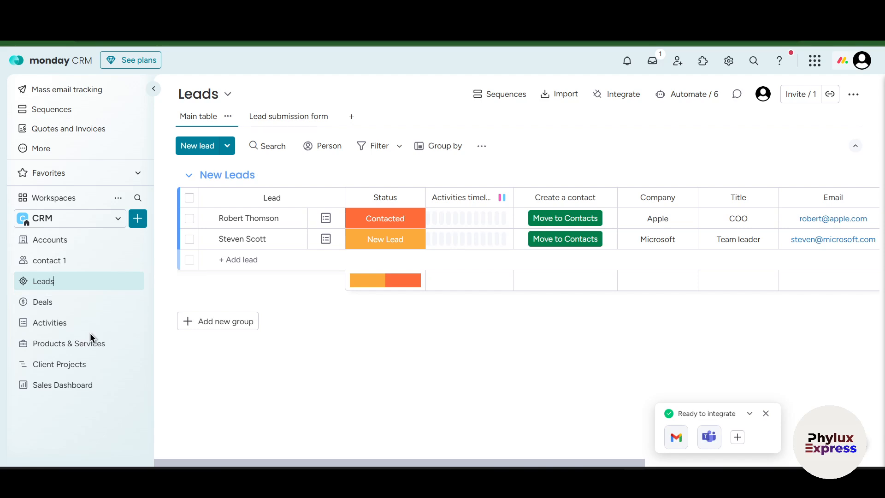
click(118, 198)
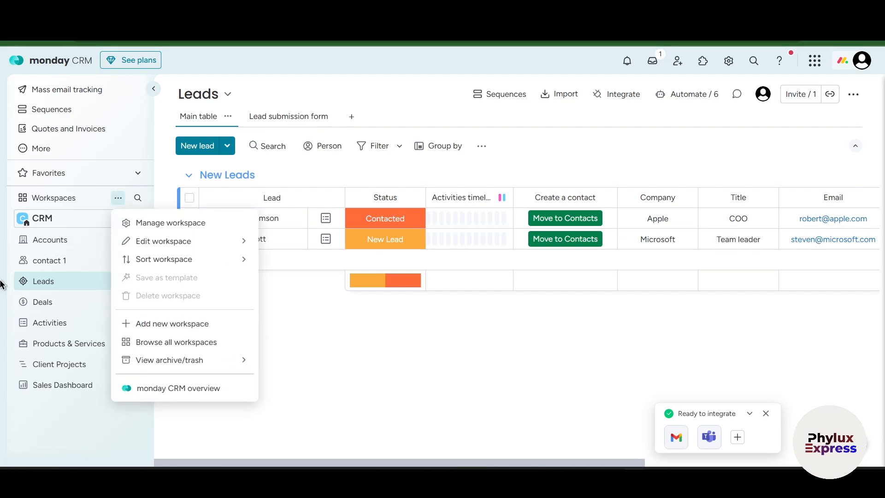
Step: Change the CRM workspace icon to a purple swatch with a diamond symbol
click(145, 224)
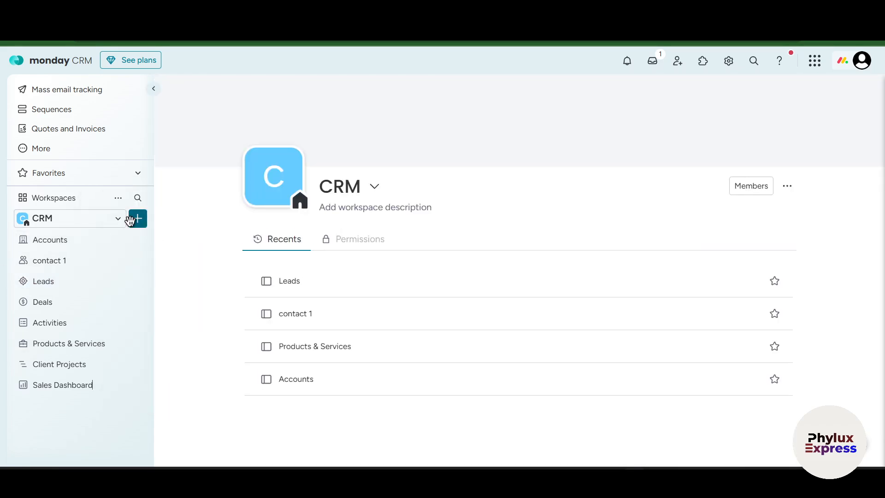
click(119, 199)
mouse_move(174, 241)
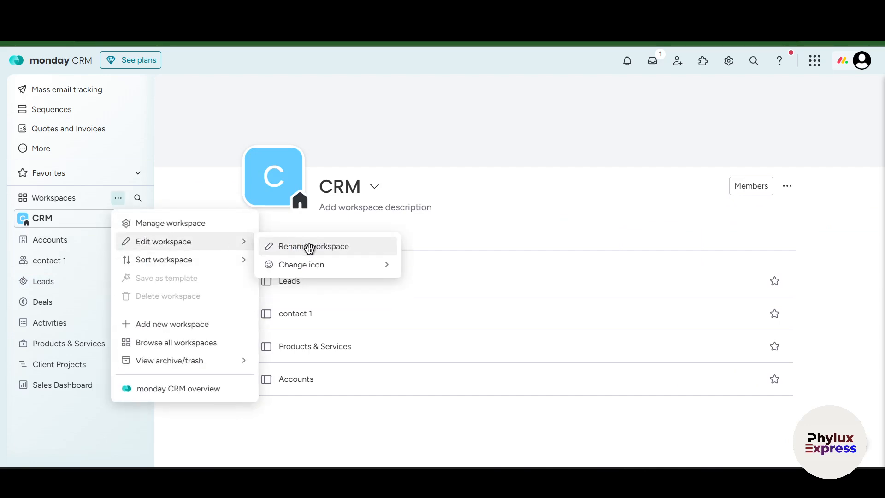
mouse_move(342, 272)
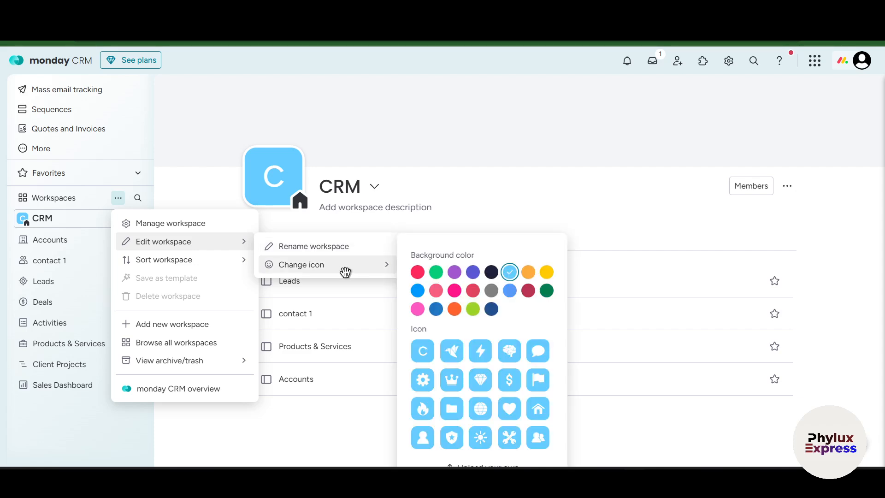
click(454, 272)
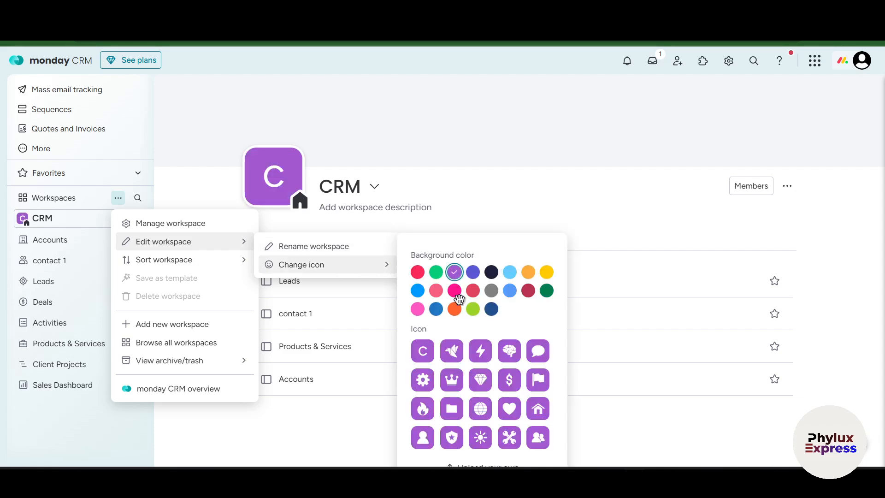
click(481, 375)
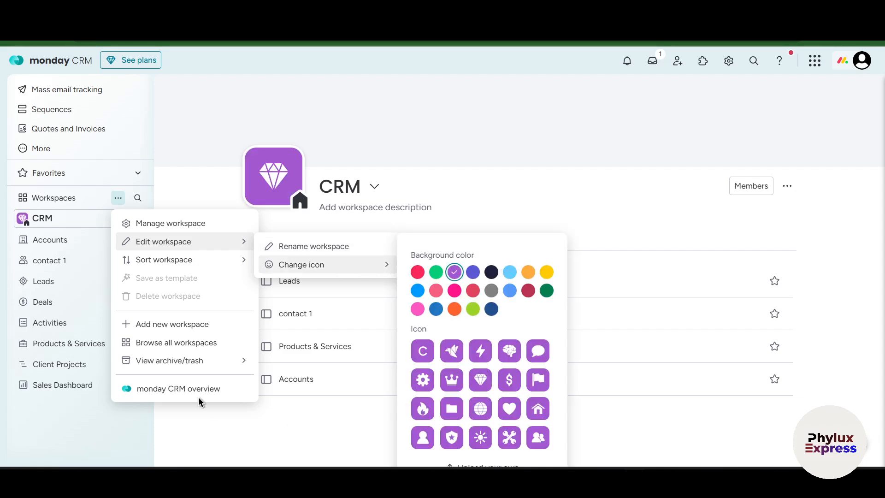
click(78, 424)
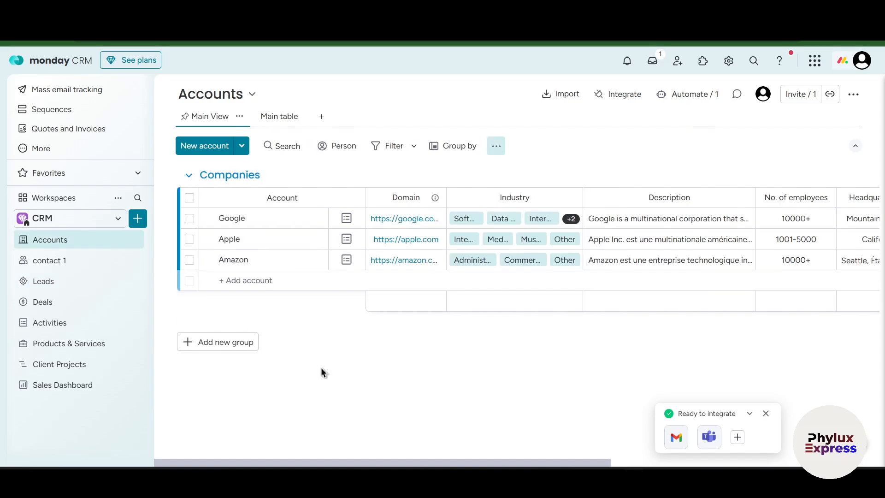
Step: Add a new workspace named 'marketing' with Open privacy
click(108, 218)
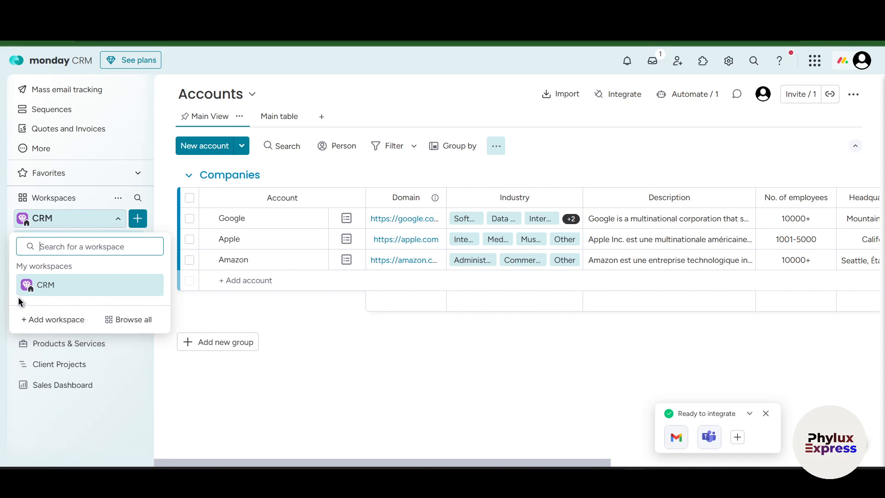
click(43, 321)
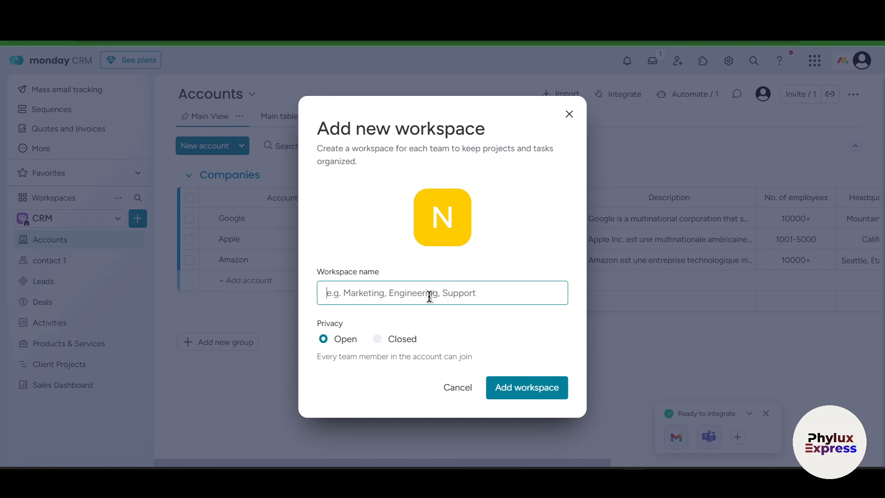
click(426, 293)
text(zz)
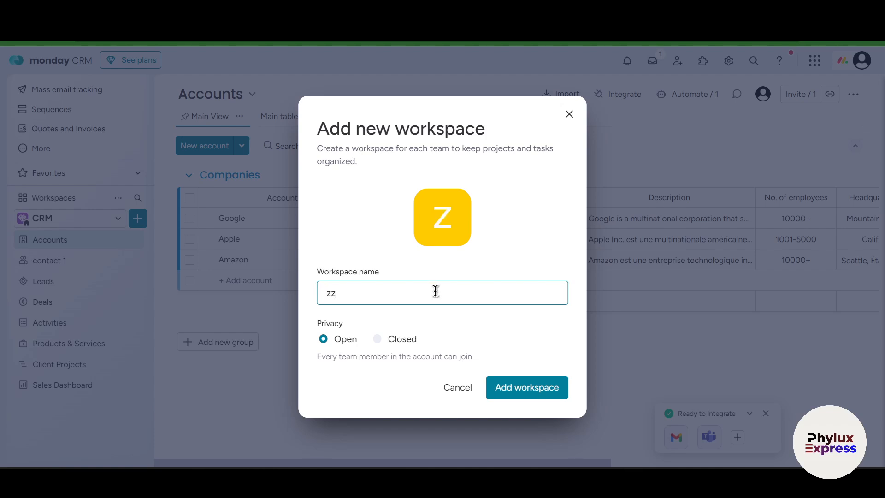
key(BackSpace)
text(marketing)
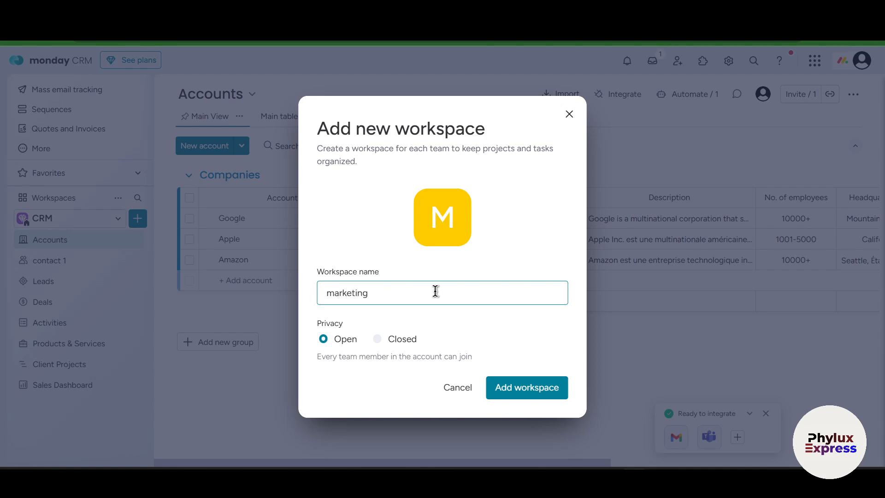
drag(348, 315, 302, 322)
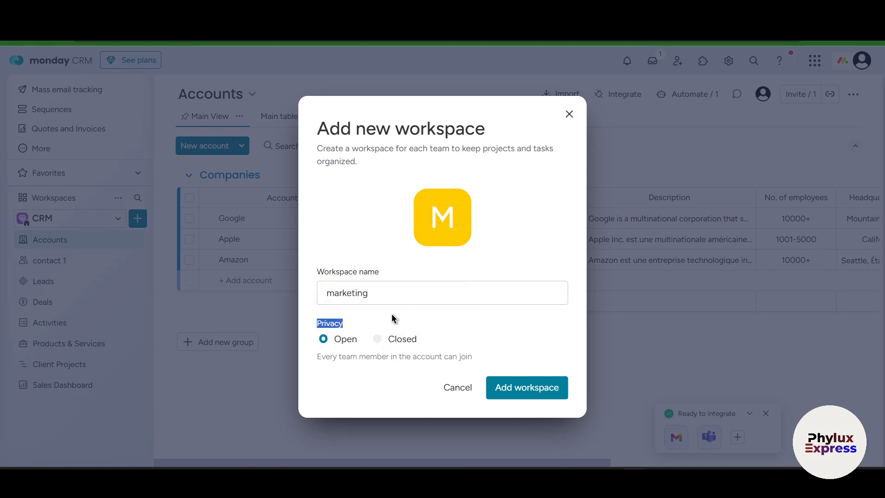
click(500, 391)
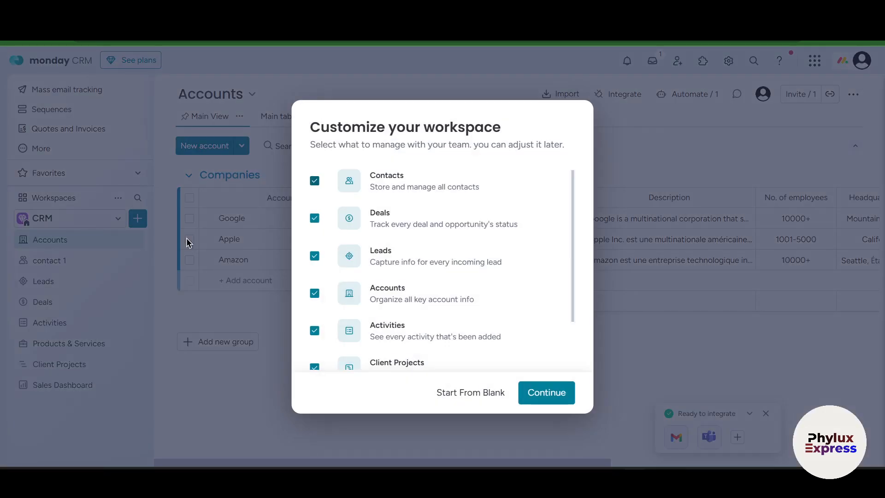
Step: Uncheck Products & Services among the workspace modules and confirm the rest
scroll(454, 286, down, 2)
scroll(454, 287, up, 2)
drag(345, 128, 511, 136)
drag(339, 144, 534, 145)
scroll(458, 247, down, 2)
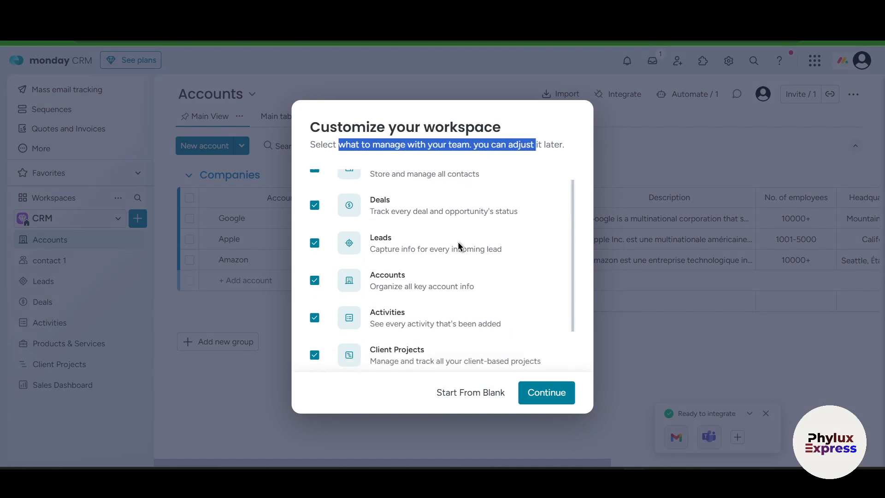
scroll(454, 239, up, 2)
scroll(341, 245, down, 2)
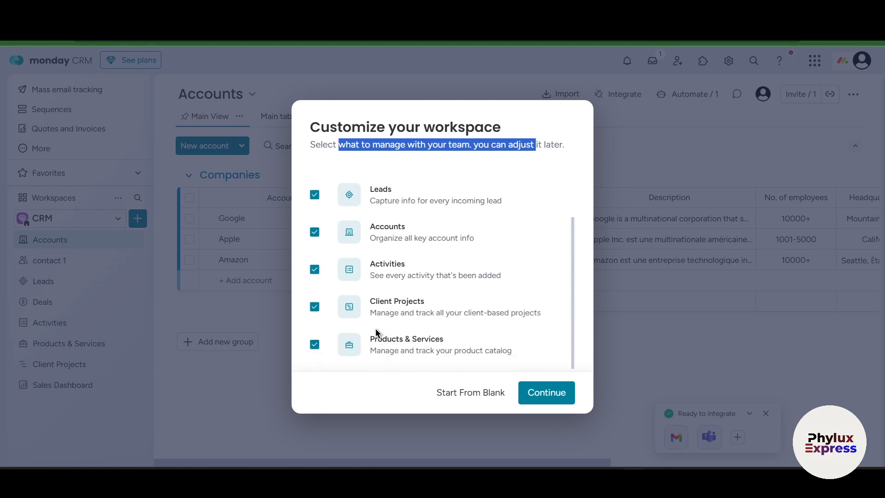
click(314, 345)
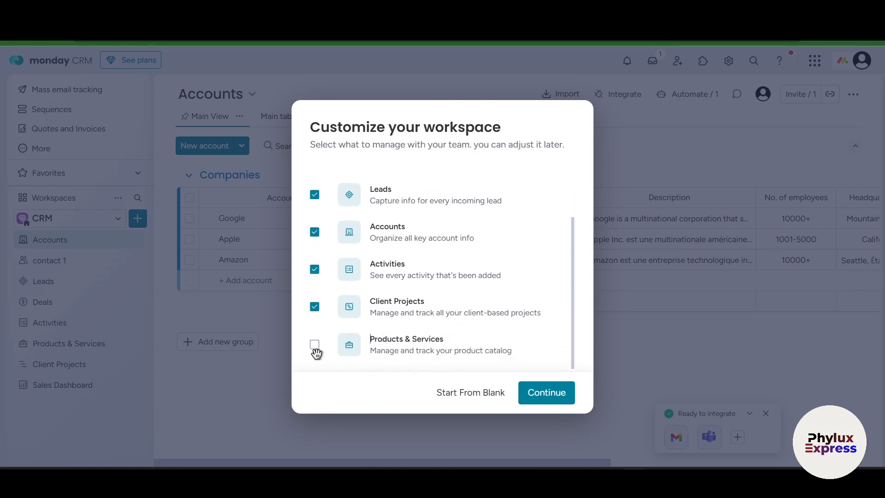
scroll(327, 310, up, 2)
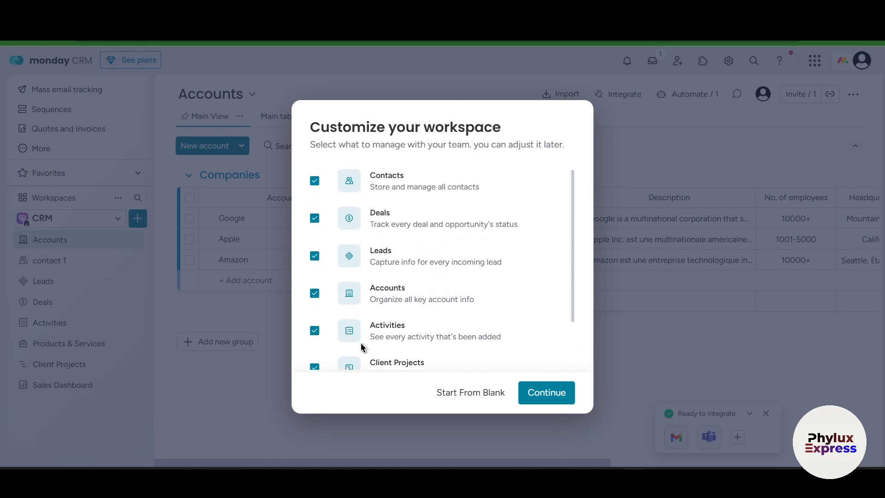
drag(378, 336, 533, 338)
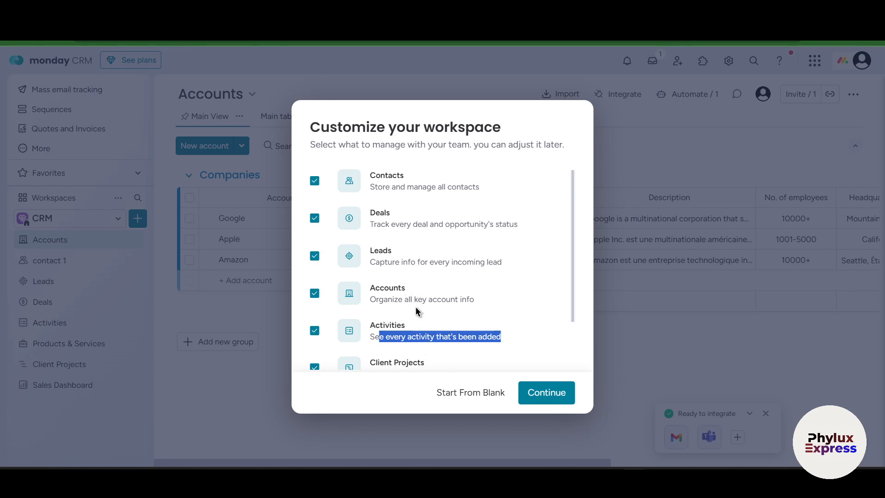
click(540, 396)
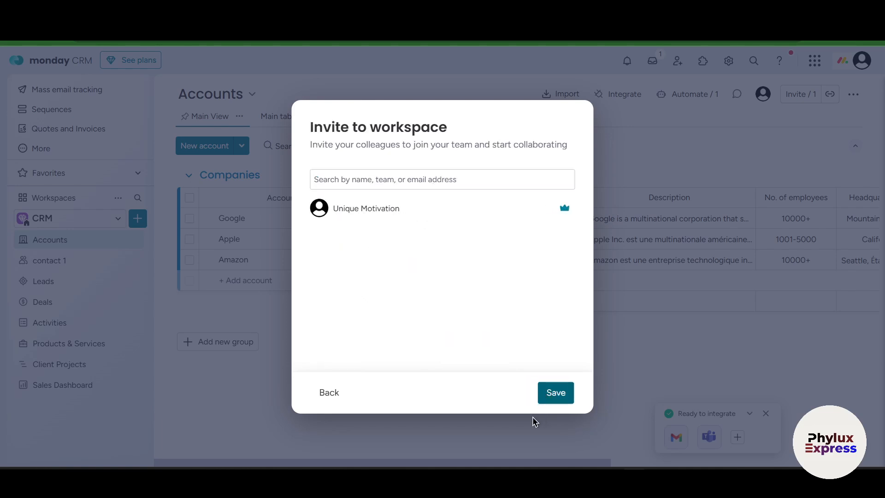
Step: Save the marketing workspace without inviting any colleagues
click(540, 391)
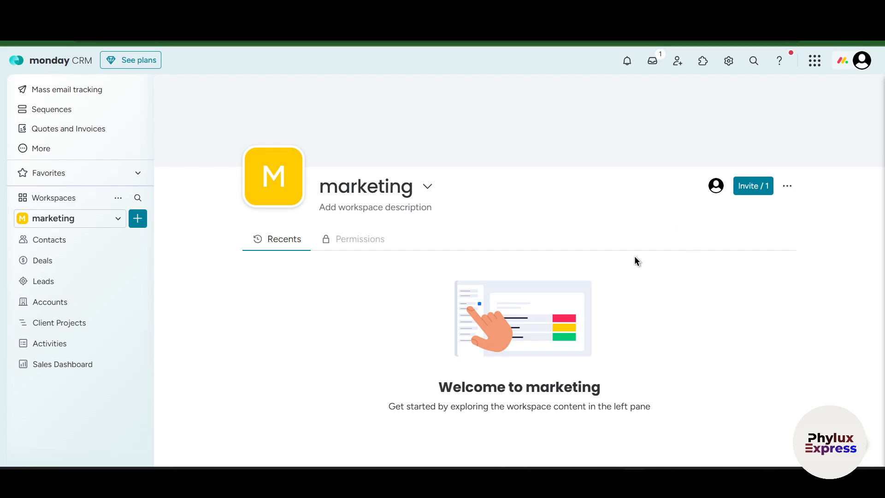
Step: Open the marketing Leads board and drag it above Contacts in the sidebar
click(46, 282)
drag(48, 283, 60, 237)
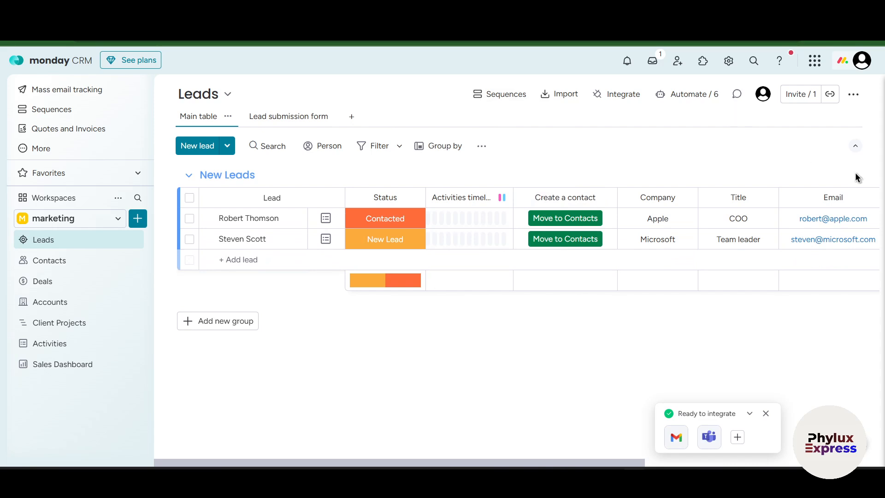
Step: Add a Form view to the Leads board
click(351, 115)
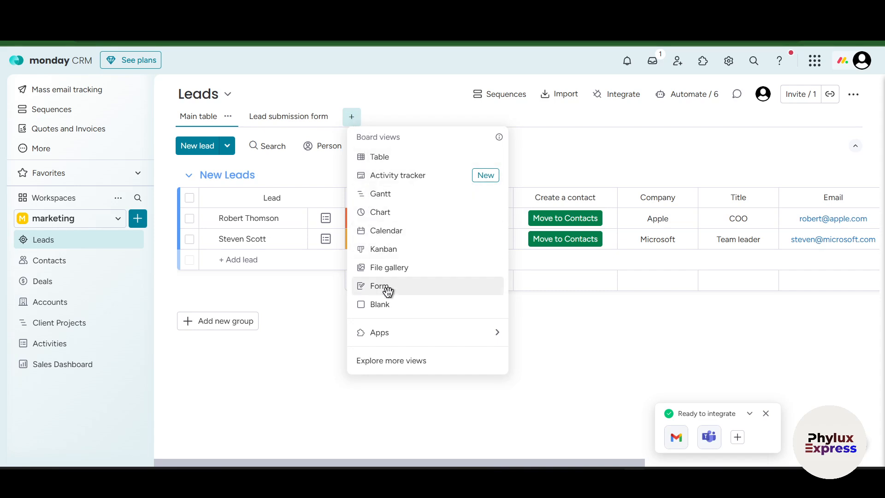
click(306, 397)
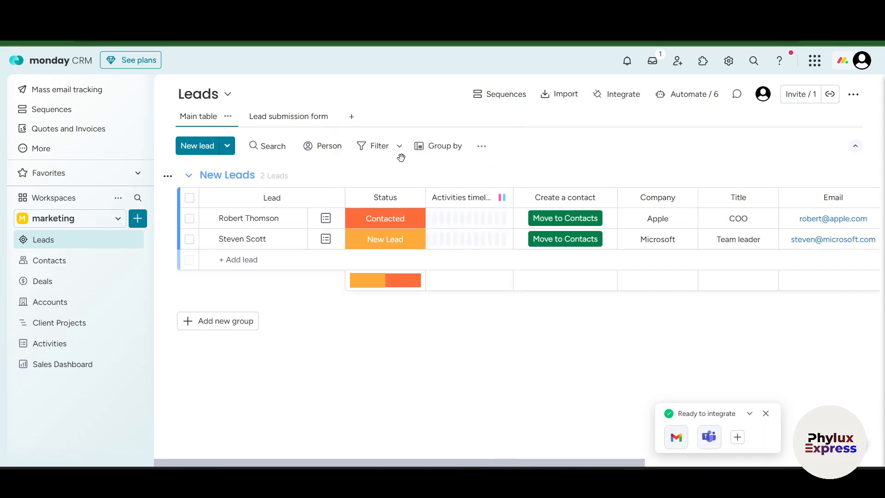
click(355, 118)
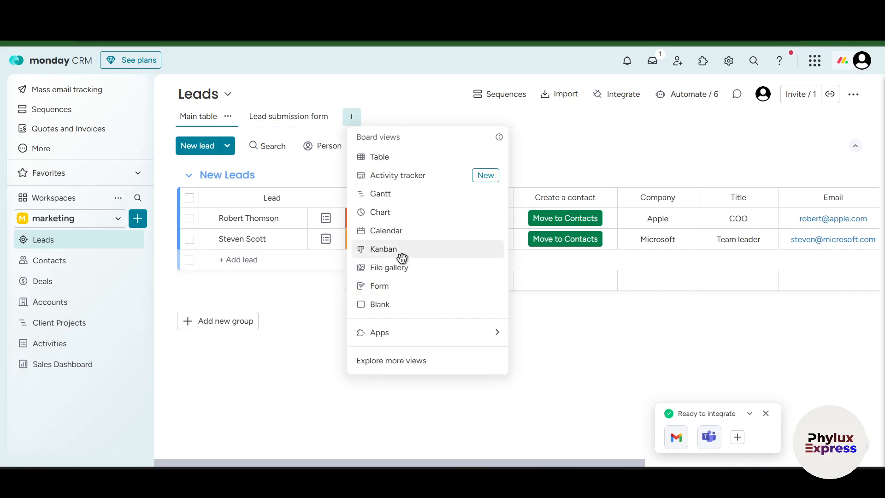
click(395, 288)
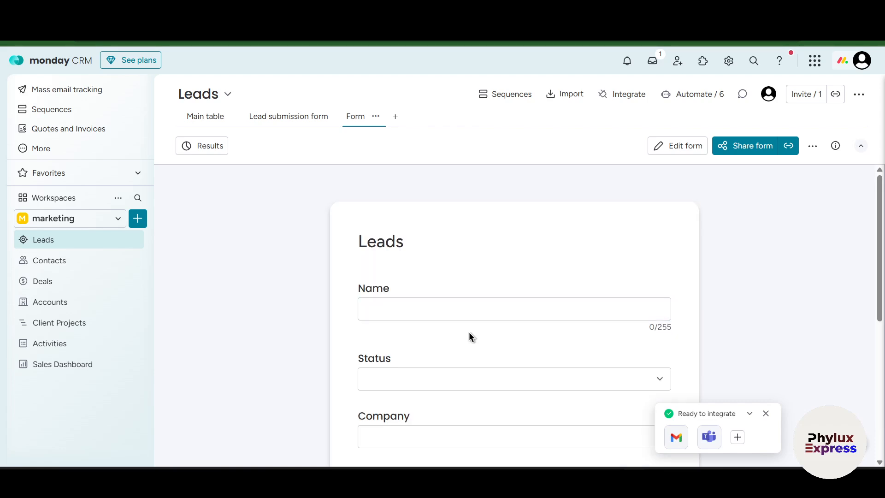
Step: Scroll through the new lead form's fields, from Name to Last interaction
scroll(468, 336, down, 3)
scroll(468, 338, up, 3)
scroll(453, 273, down, 1)
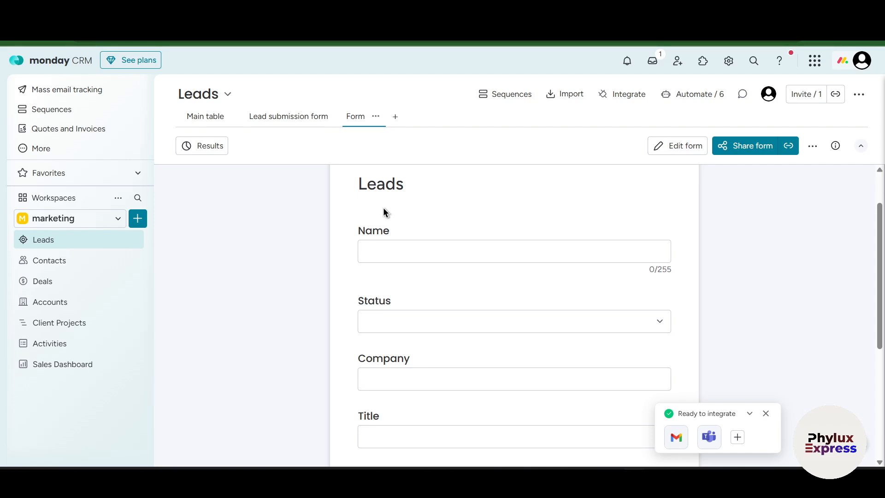
scroll(383, 212, down, 2)
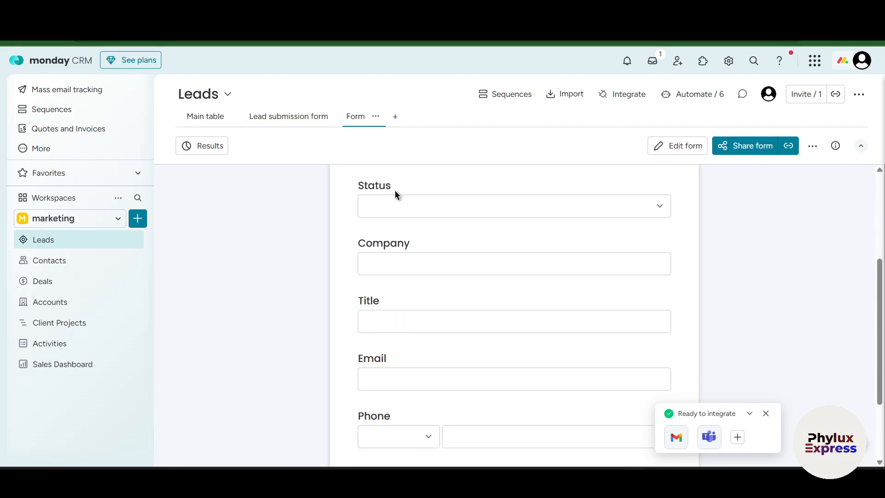
scroll(395, 194, down, 1)
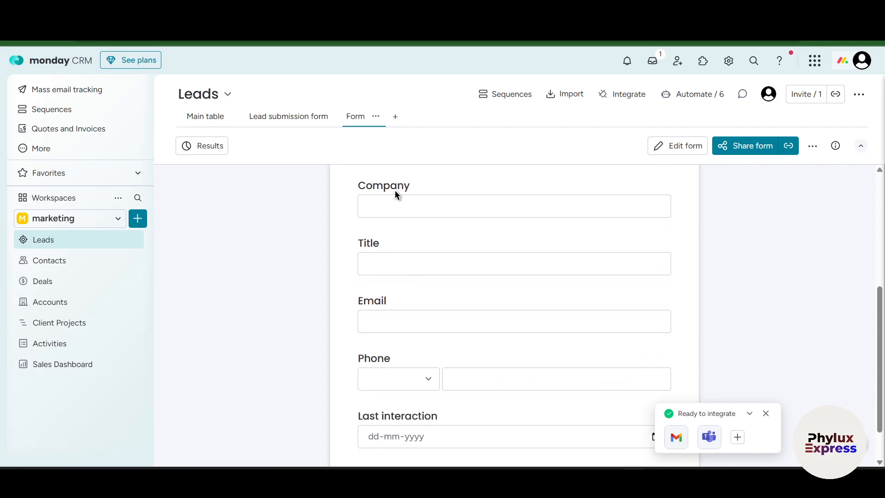
scroll(395, 193, down, 1)
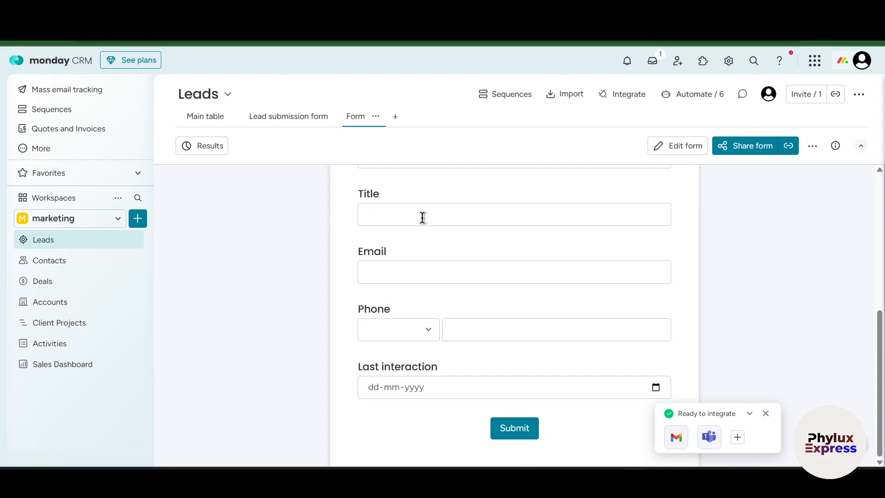
scroll(429, 230, up, 5)
scroll(742, 209, down, 5)
scroll(584, 298, up, 5)
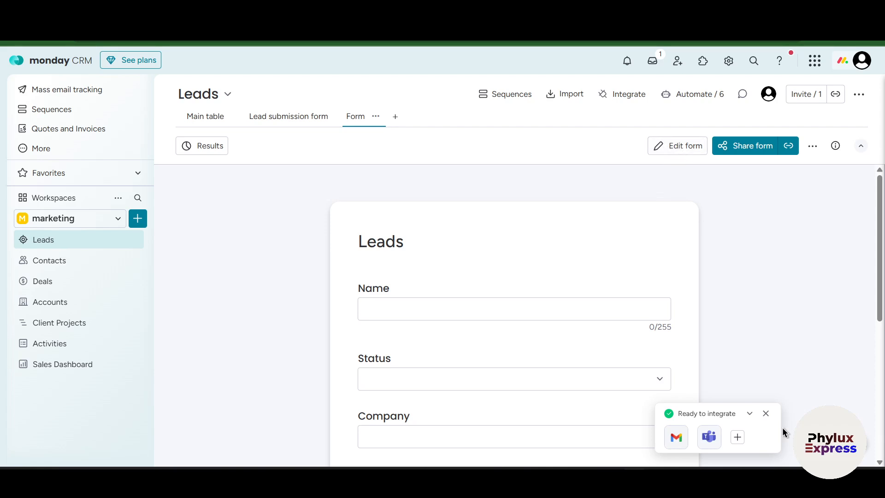
Step: Open the Leads form editor and look through its questions
click(769, 414)
click(666, 148)
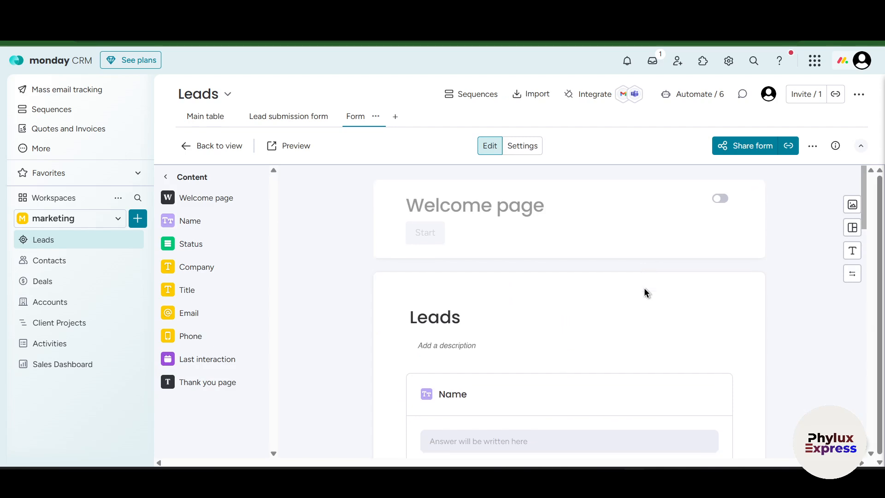
scroll(496, 309, down, 3)
scroll(496, 309, down, 5)
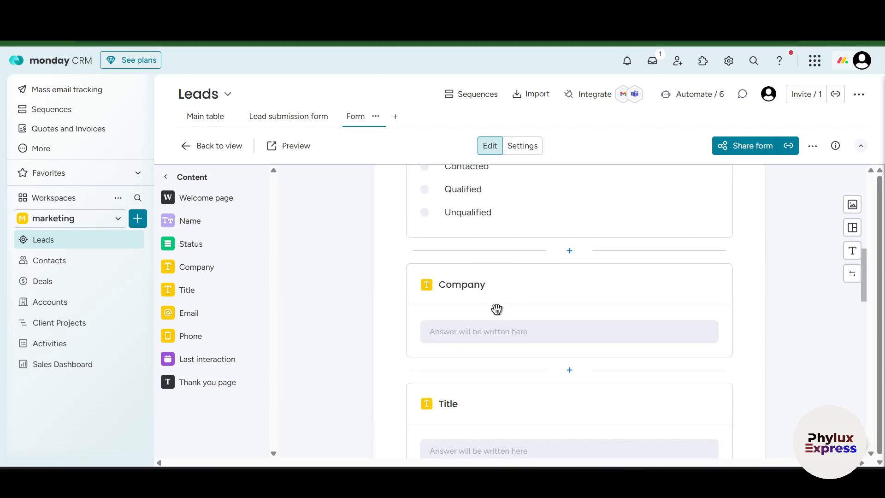
scroll(496, 308, up, 5)
scroll(496, 308, down, 3)
scroll(494, 305, up, 7)
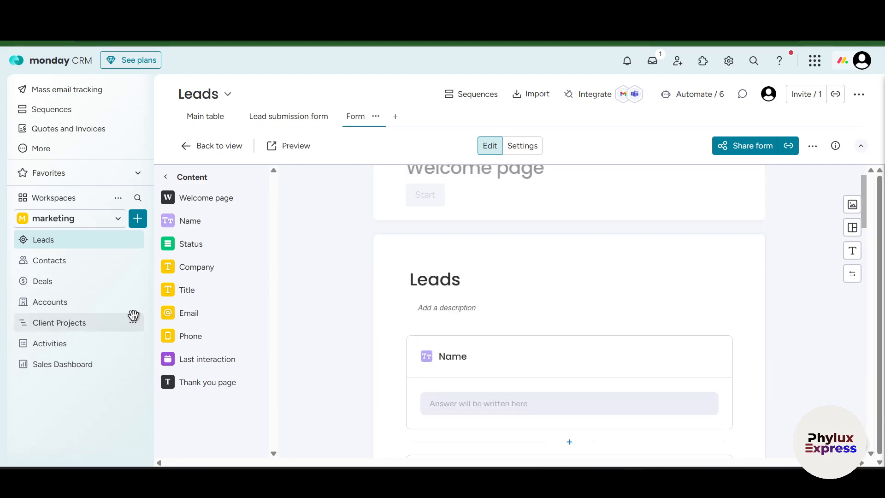
scroll(561, 307, down, 5)
scroll(540, 318, down, 15)
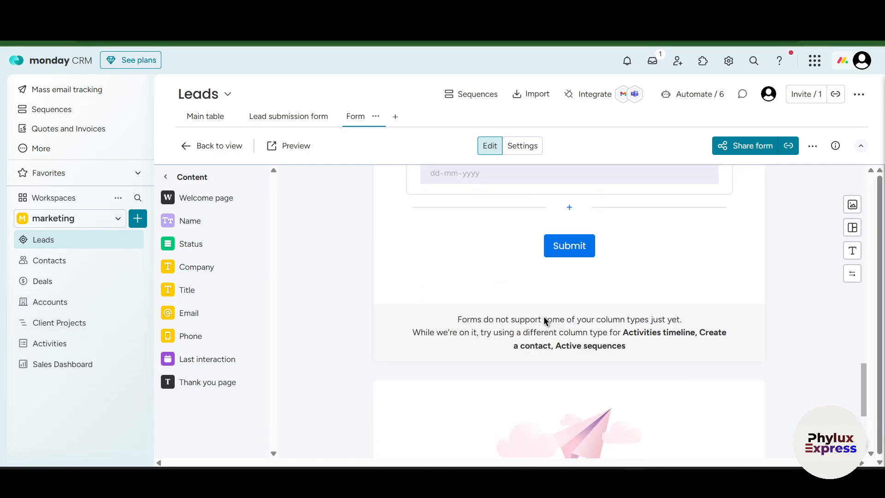
scroll(544, 318, up, 2)
scroll(544, 318, up, 5)
scroll(544, 318, down, 8)
Step: Review the form's Thank you page and copy its share link
click(207, 382)
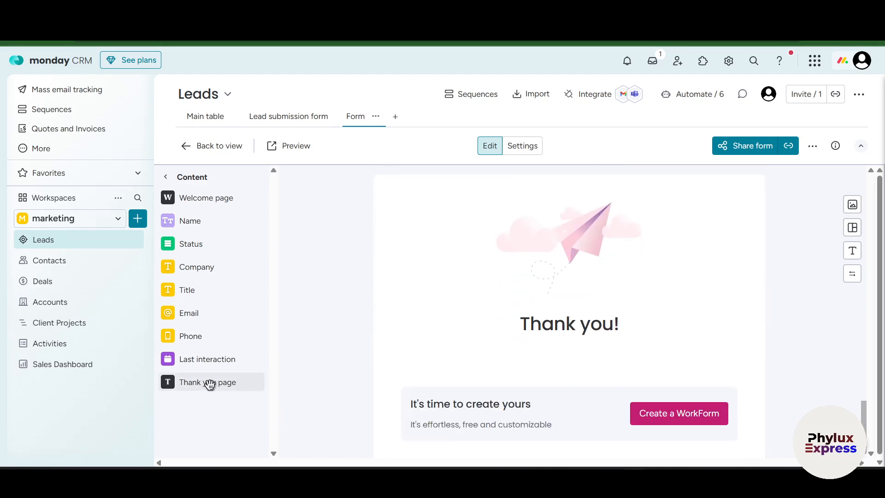
scroll(568, 303, up, 2)
scroll(569, 306, down, 3)
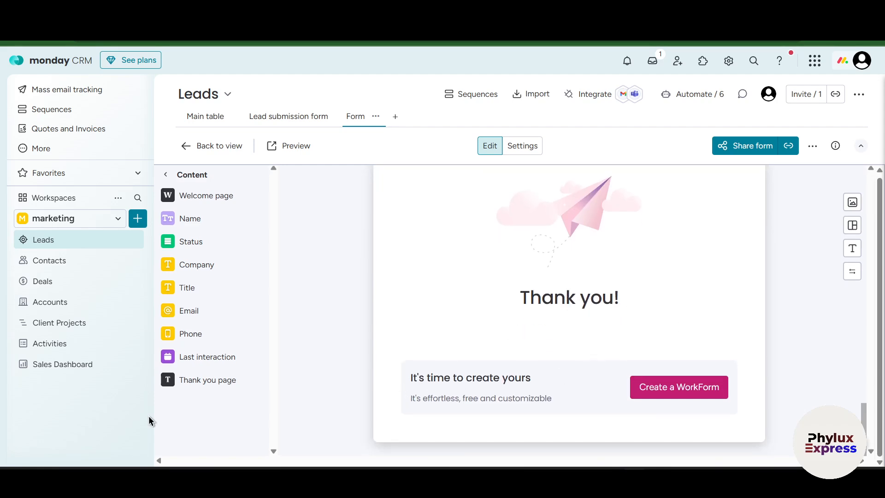
scroll(621, 382, up, 15)
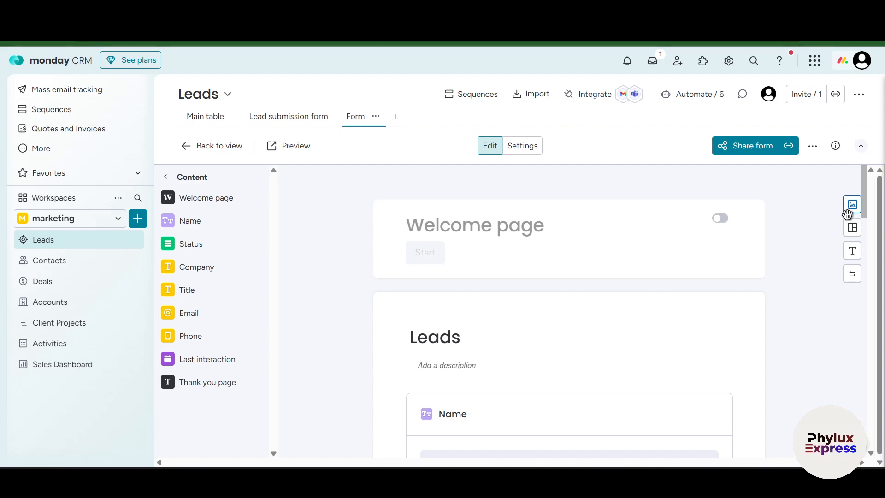
scroll(503, 332, down, 4)
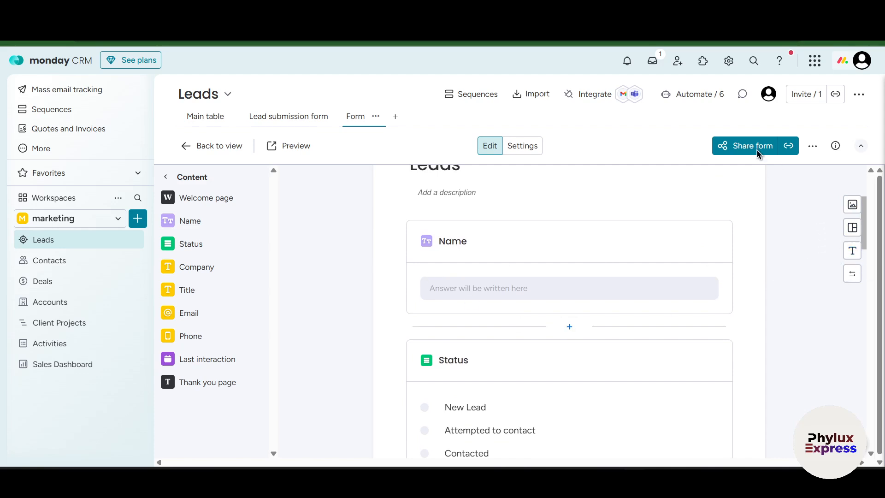
click(788, 147)
Step: Review the Lead submission form, then return to the Leads main table with the Apple and Microsoft leads
click(181, 147)
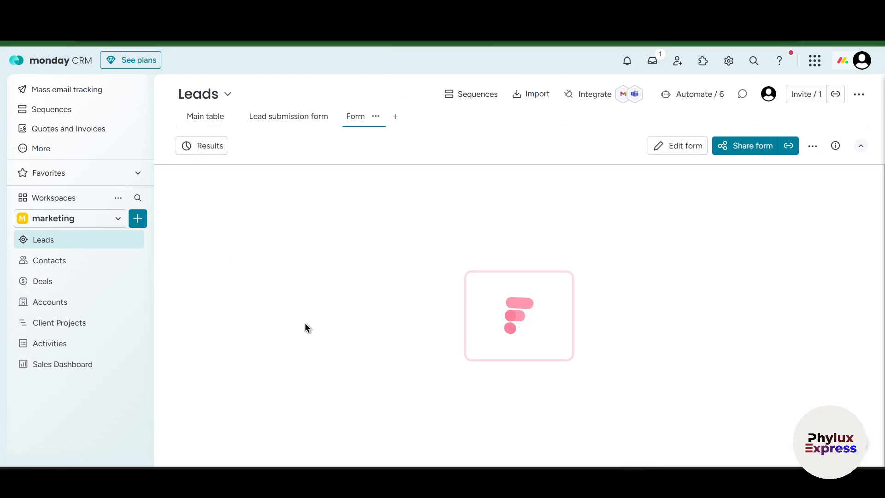
scroll(343, 346, down, 5)
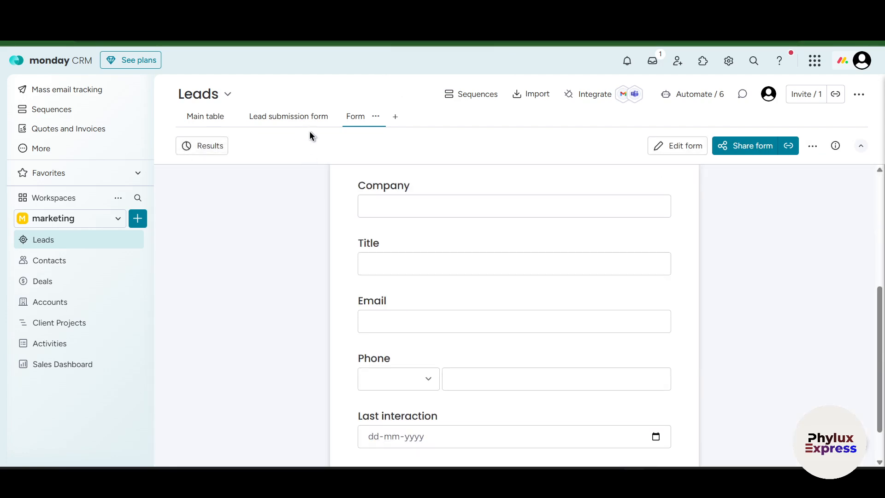
click(277, 116)
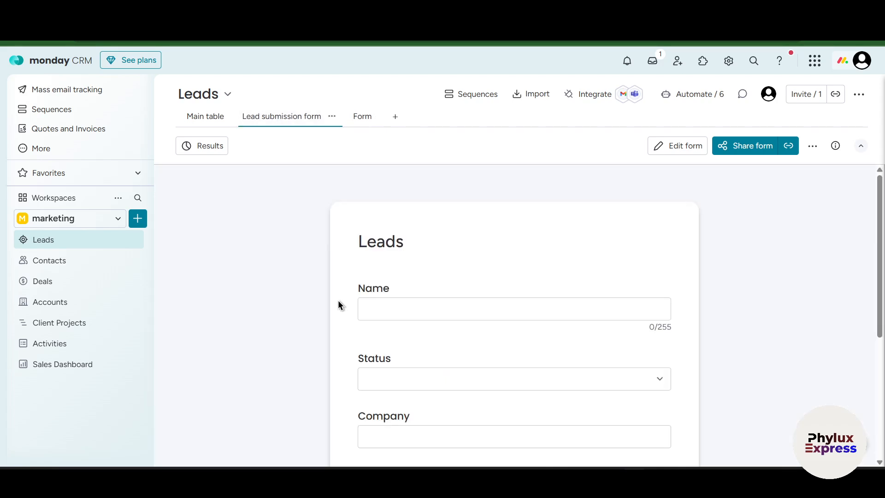
scroll(338, 300, down, 3)
scroll(276, 208, up, 3)
click(198, 116)
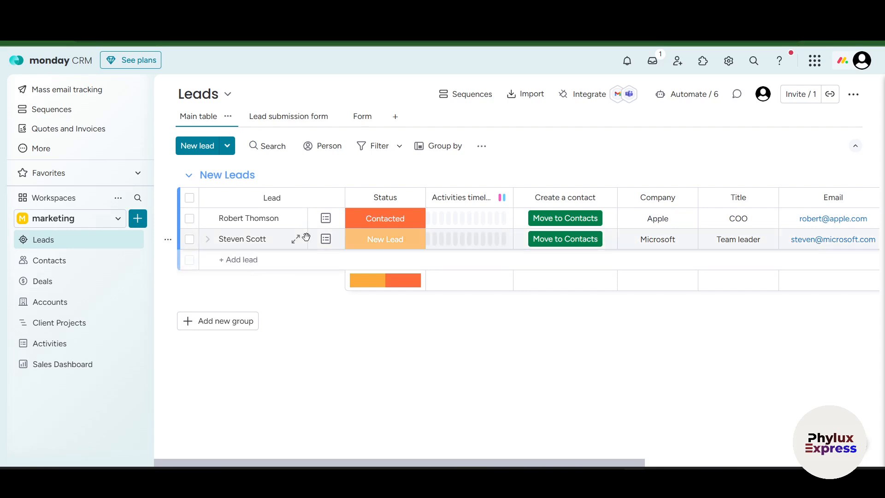
Step: Add a new lead named 'maker scoot' to the Leads board
click(270, 260)
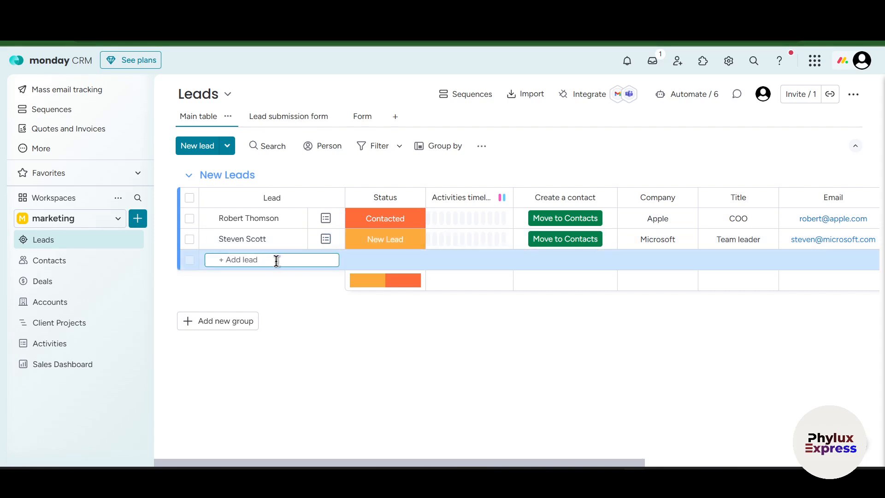
text(maker scoot)
key(Return)
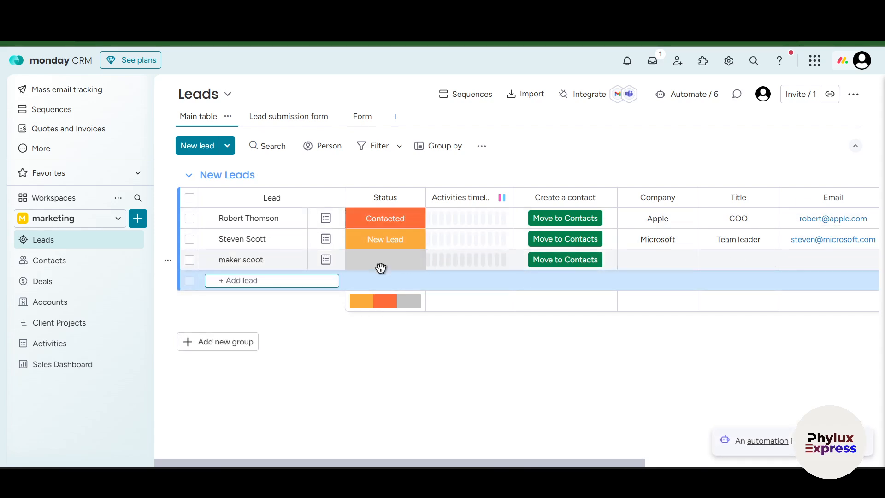
Step: Set maker scoot's status to Unqualified and open its lead details
click(402, 265)
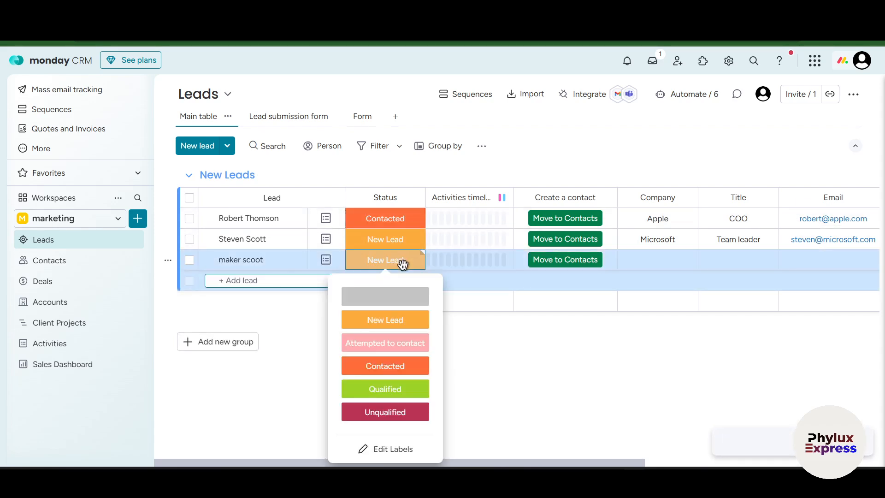
click(394, 412)
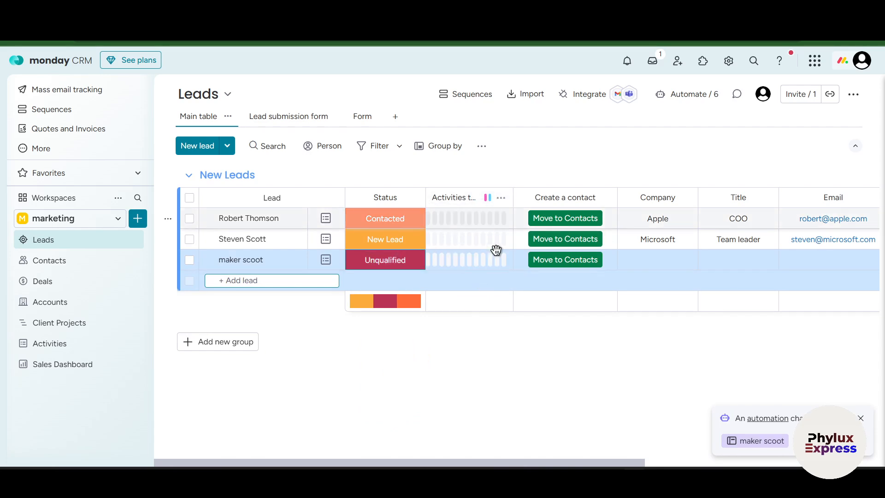
click(488, 259)
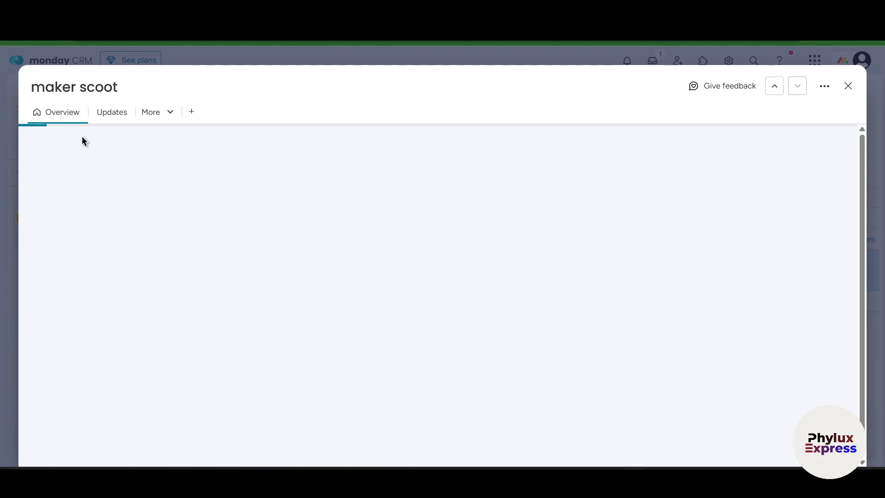
Step: Move maker scoot through Attempted to contact, Contacted and Qualified, then reopen it to Contacted
scroll(537, 275, down, 3)
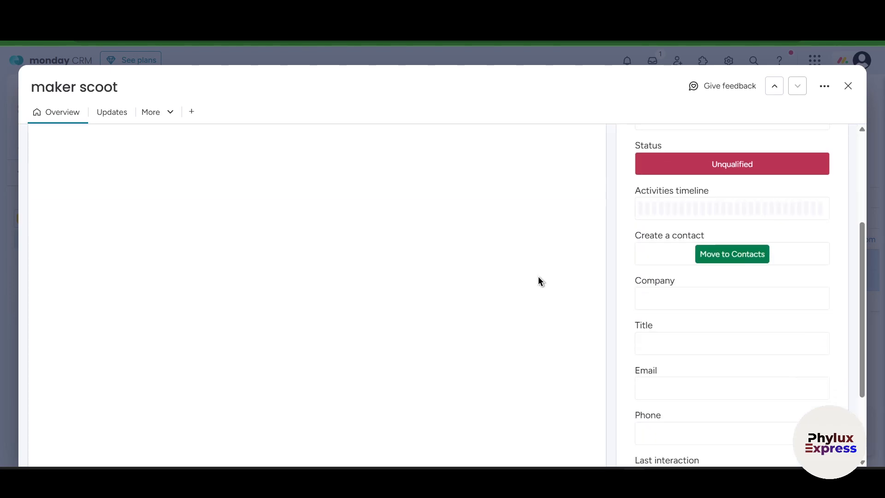
scroll(538, 277, up, 3)
scroll(530, 279, down, 4)
scroll(516, 282, up, 4)
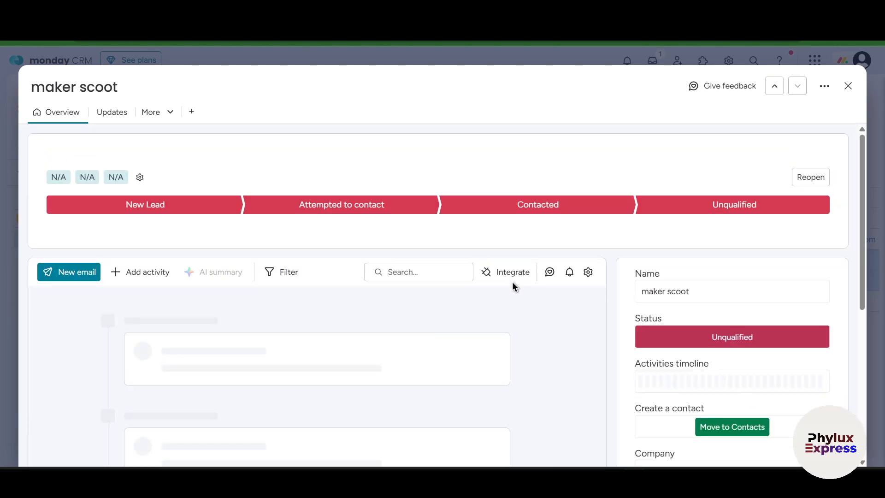
scroll(502, 277, down, 4)
scroll(490, 273, up, 4)
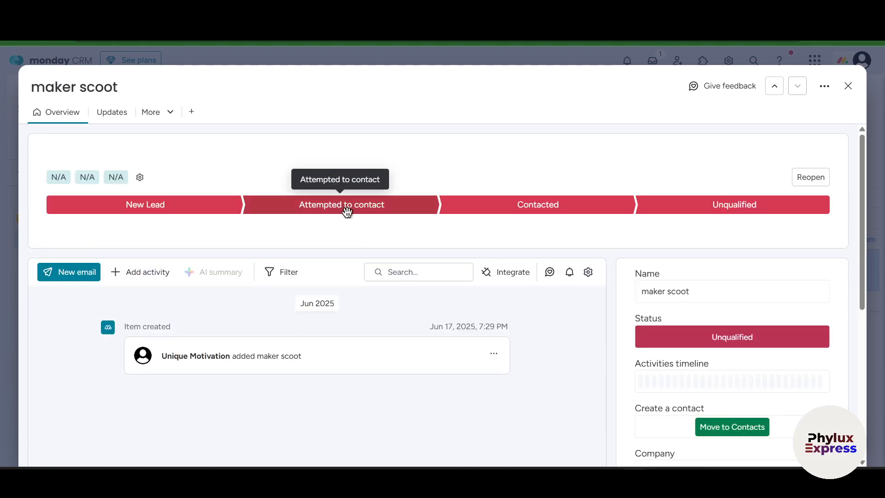
click(306, 206)
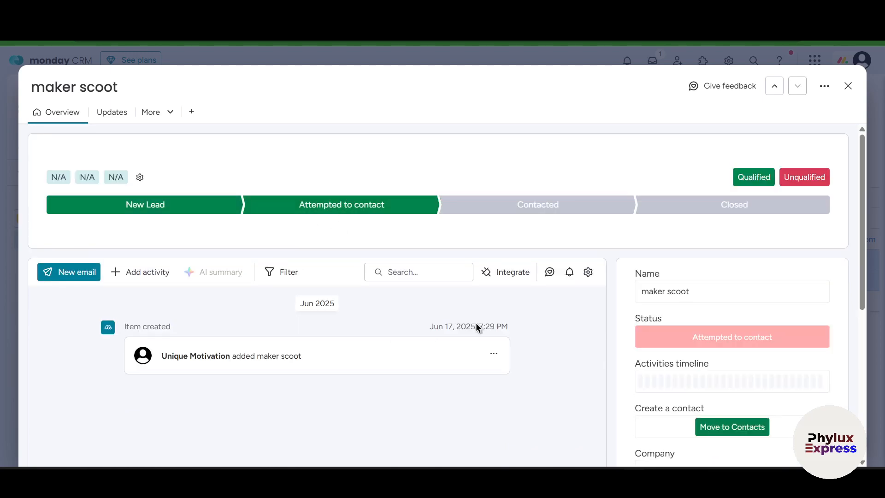
click(539, 207)
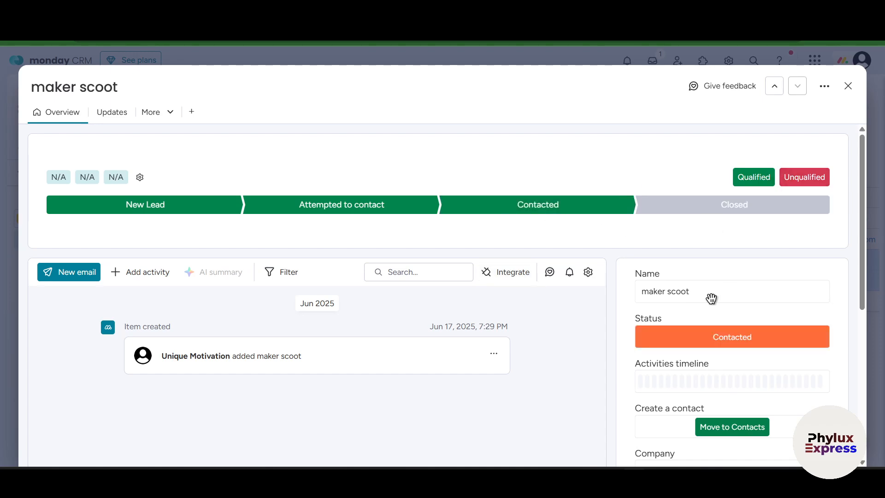
click(765, 189)
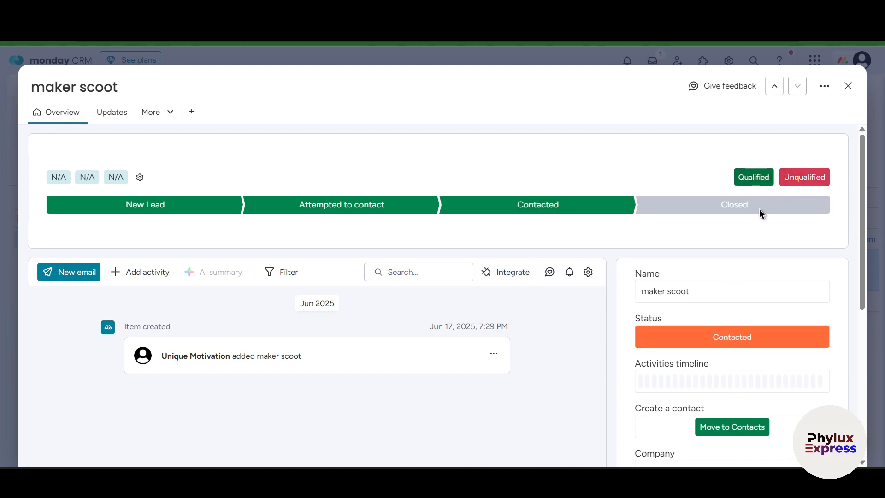
click(809, 182)
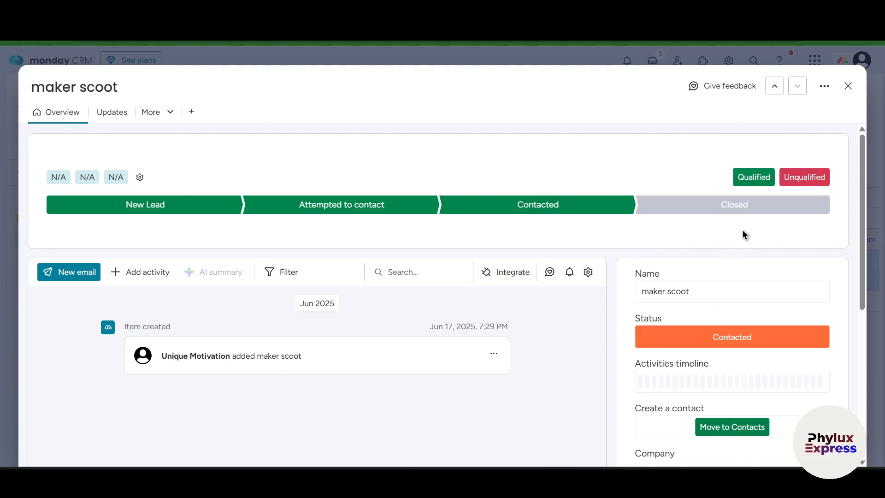
Step: Close the lead details and go back to the Leads main table
scroll(751, 392, down, 5)
scroll(753, 387, up, 4)
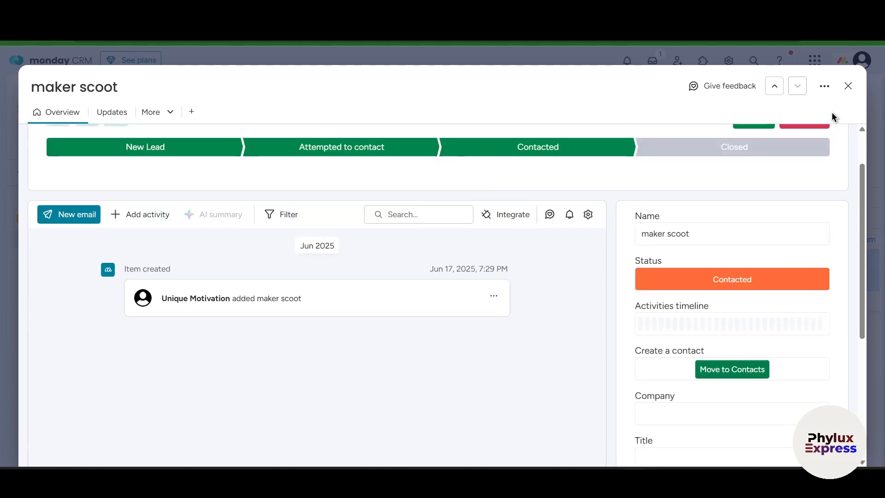
click(848, 88)
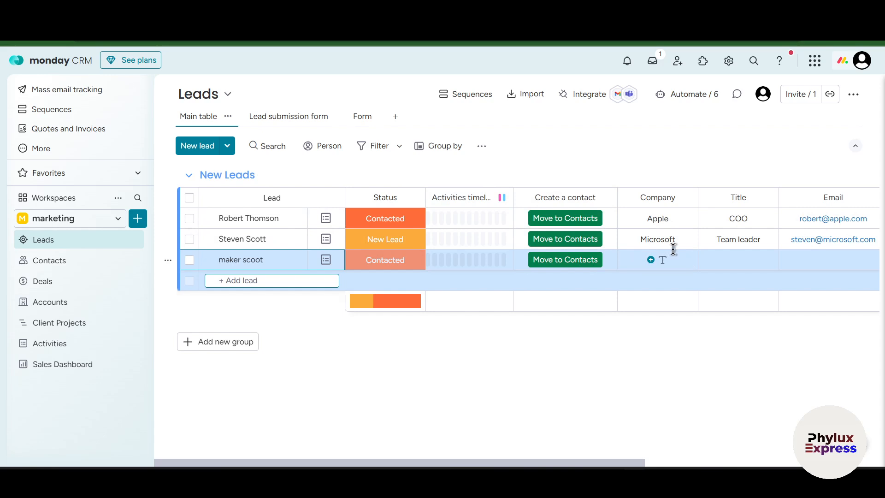
scroll(781, 255, right, 5)
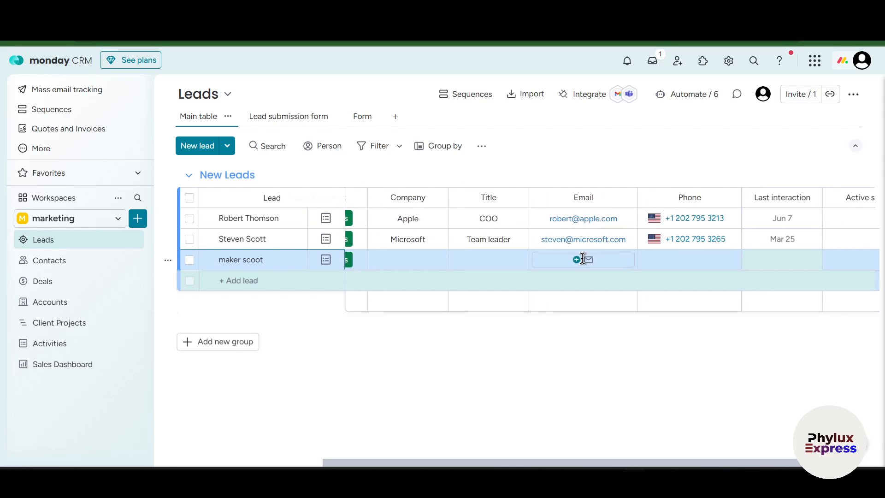
scroll(582, 258, right, 2)
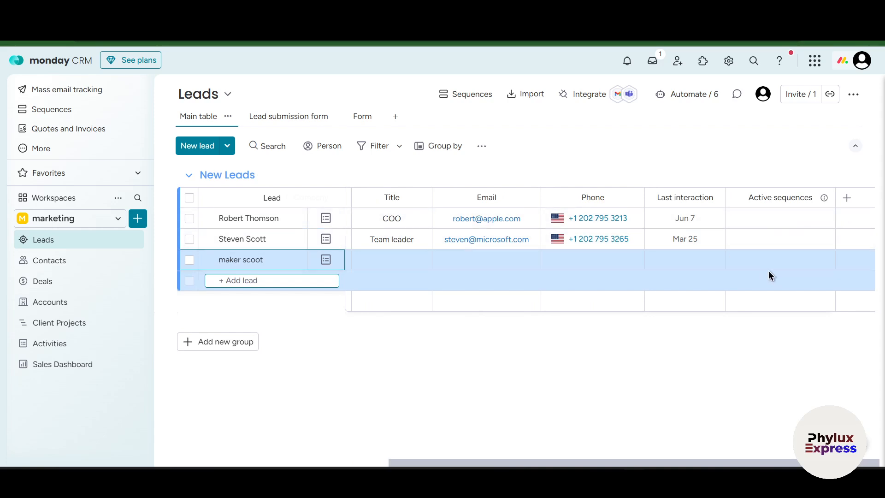
Step: Add the Core Lead Comments column to the Leads board
click(848, 199)
scroll(807, 266, down, 4)
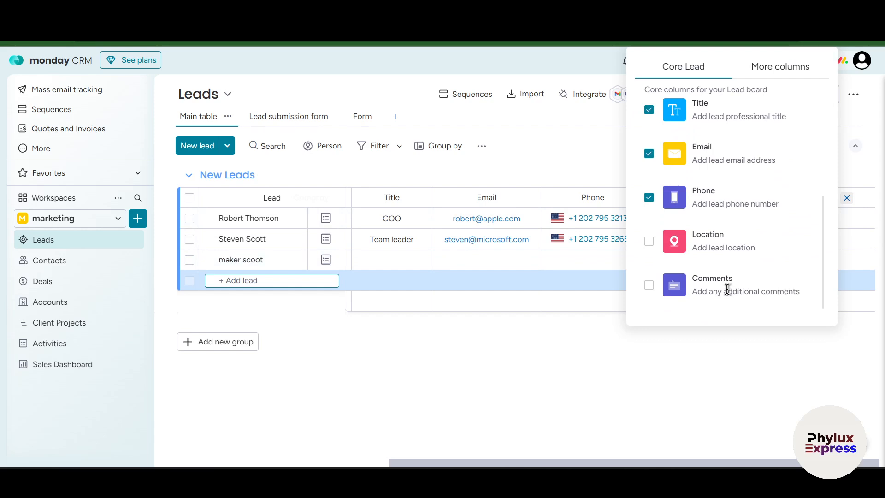
click(646, 290)
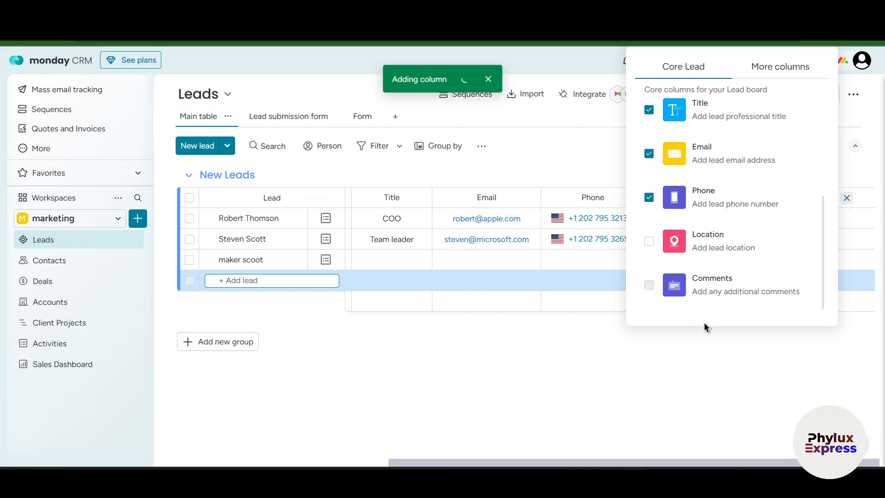
click(715, 372)
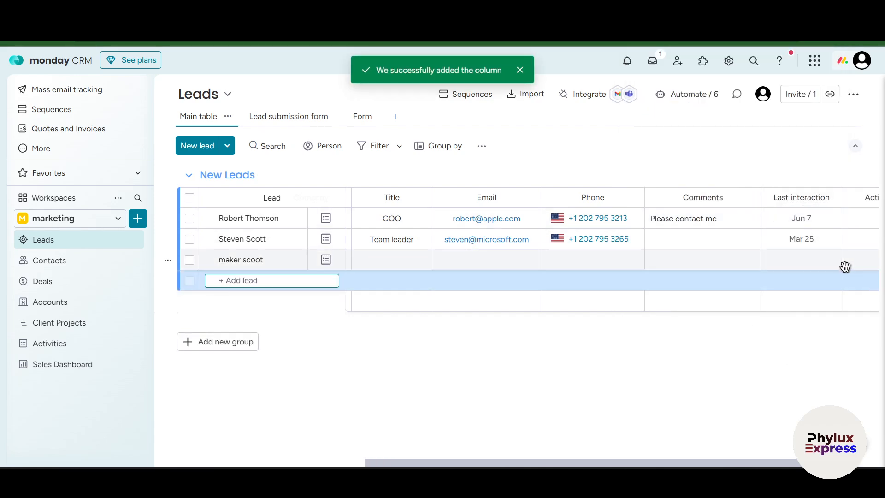
scroll(599, 332, right, 3)
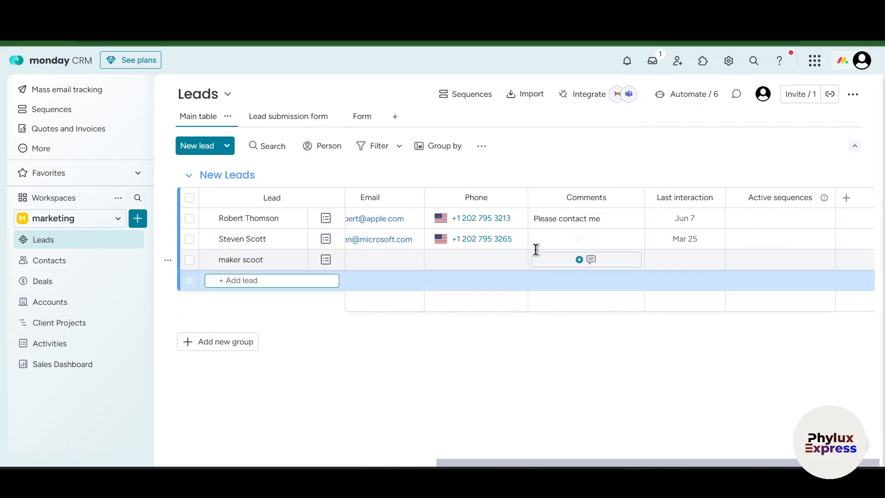
Step: Comment 'hello please contact tjis person' on maker scoot, then go to the Contacts board
click(596, 261)
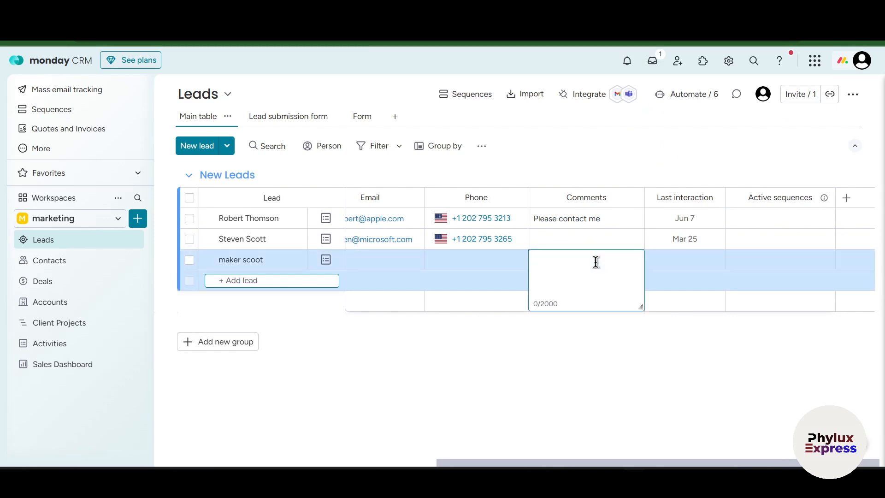
text(hello please co)
text(ntact t)
text(j)
text(is person)
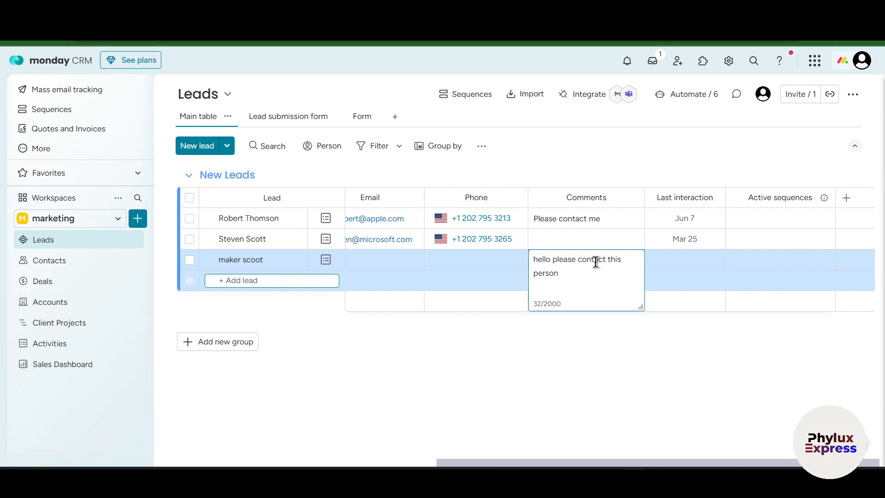
click(660, 317)
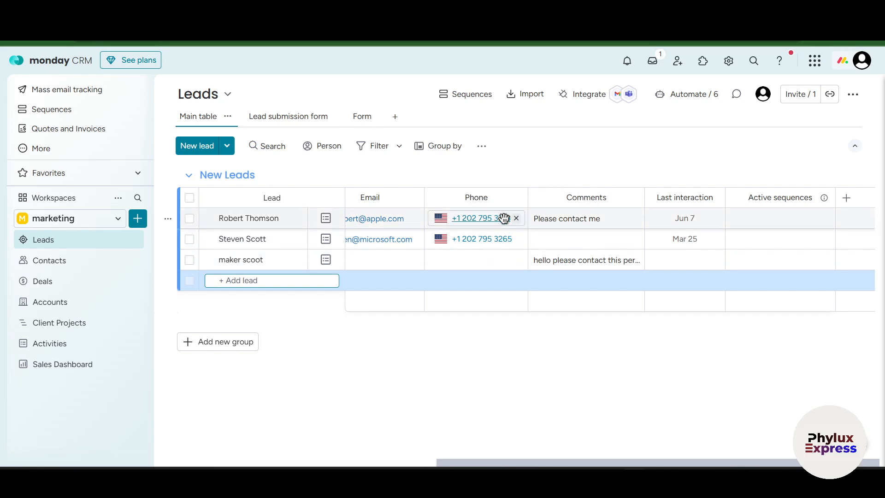
click(47, 260)
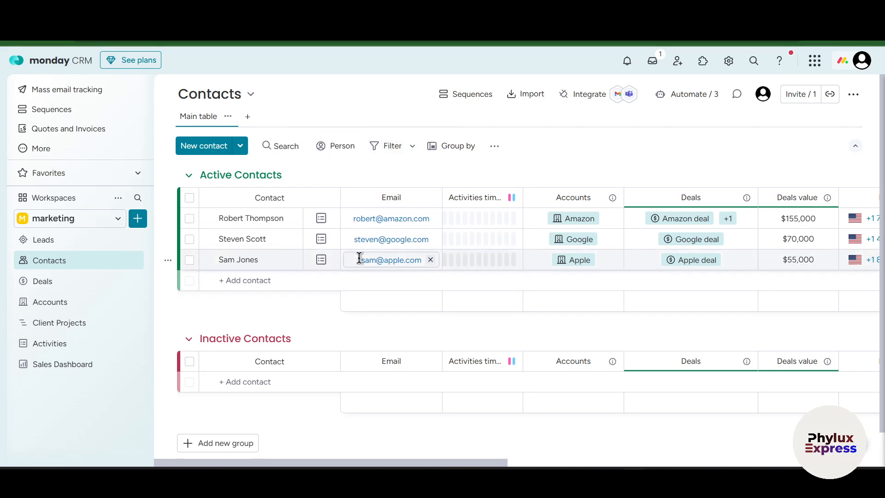
scroll(293, 318, down, 1)
scroll(299, 326, up, 1)
scroll(294, 292, down, 1)
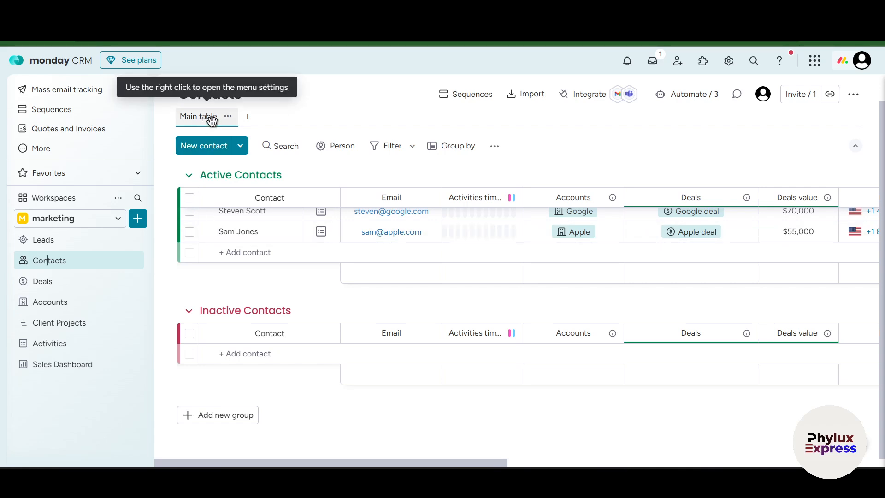
click(247, 117)
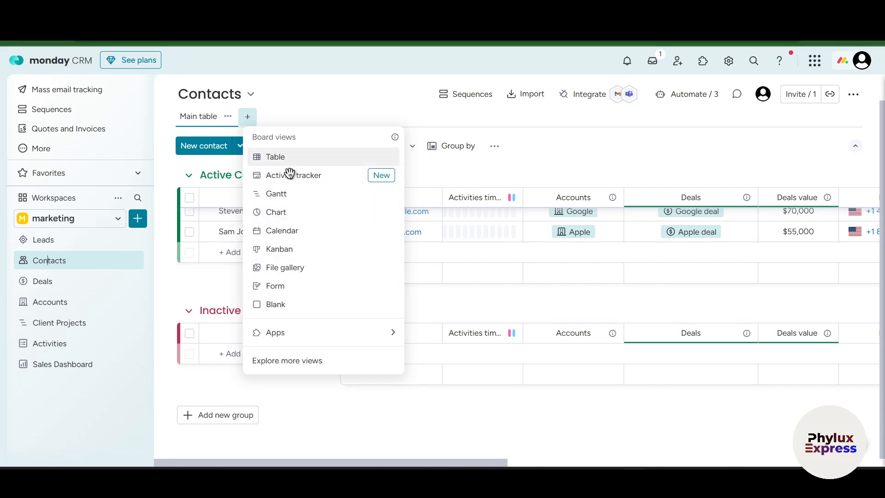
click(554, 125)
click(239, 145)
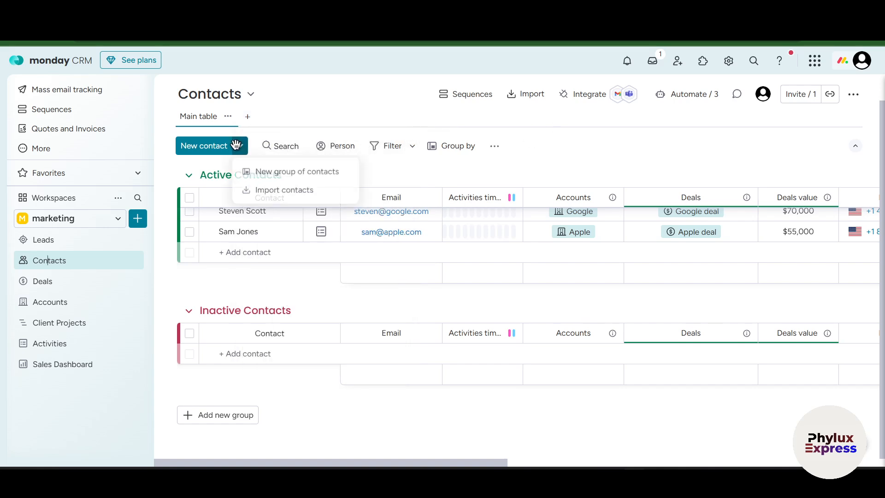
click(230, 148)
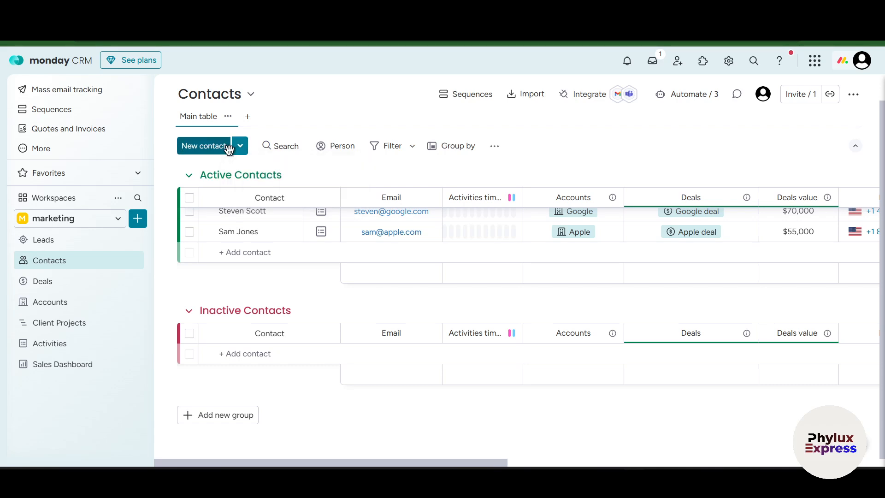
click(228, 116)
click(299, 118)
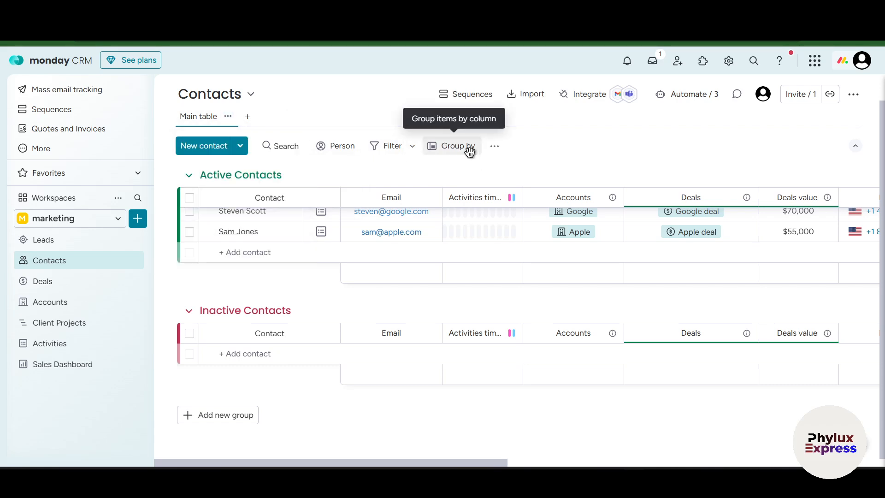
click(486, 148)
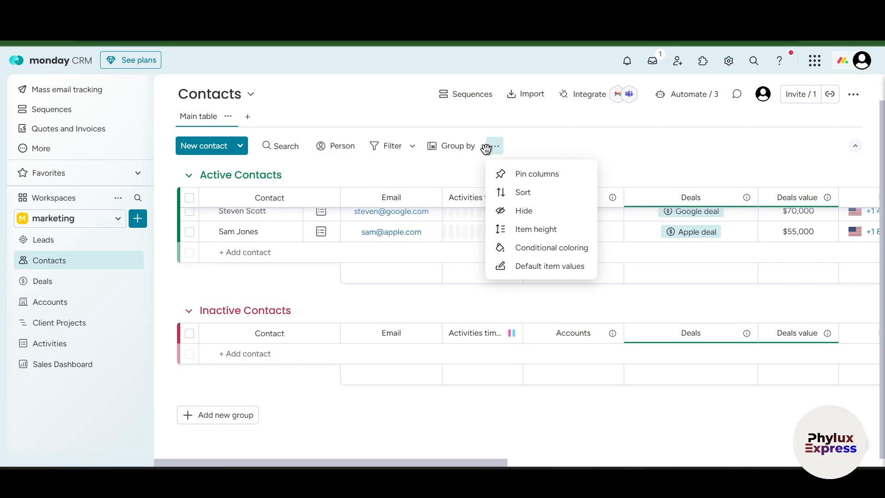
click(568, 140)
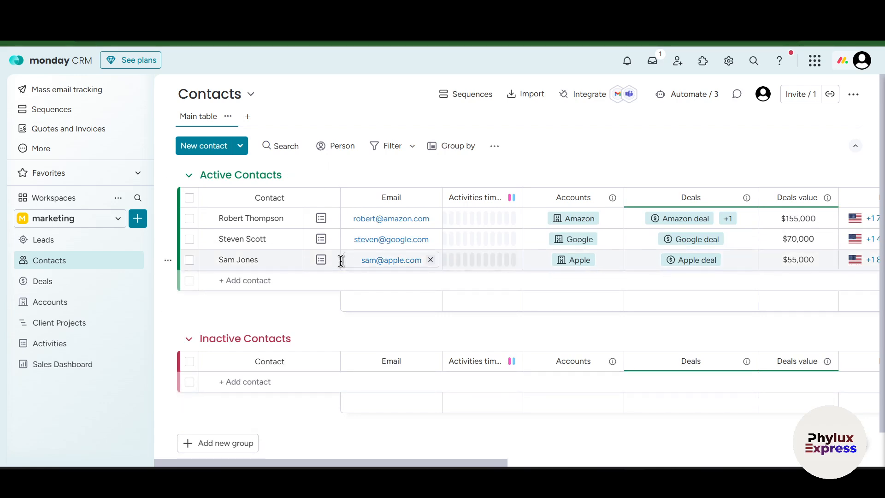
Step: Start adding a new contact to Active Contacts, then cancel it
scroll(341, 261, down, 1)
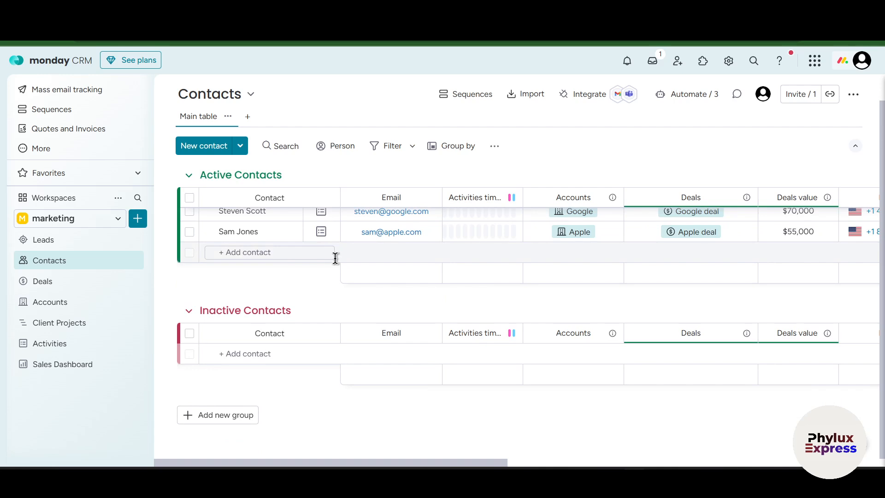
scroll(553, 355, up, 1)
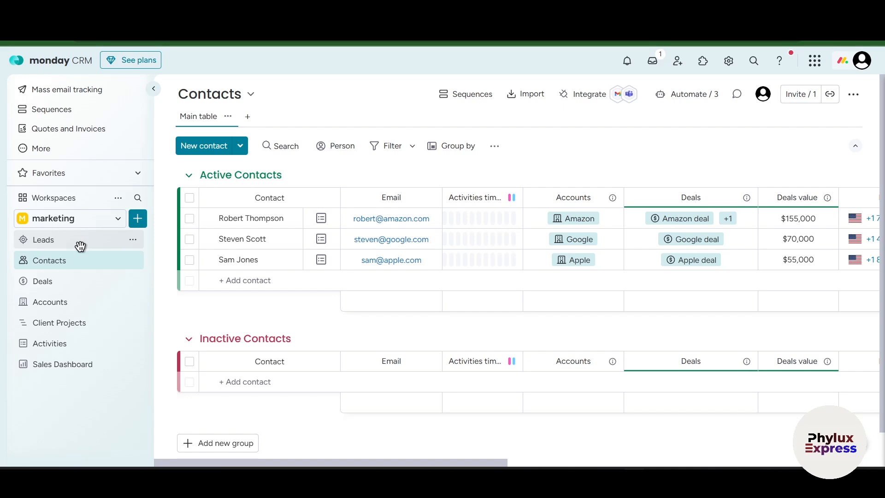
click(274, 281)
click(310, 315)
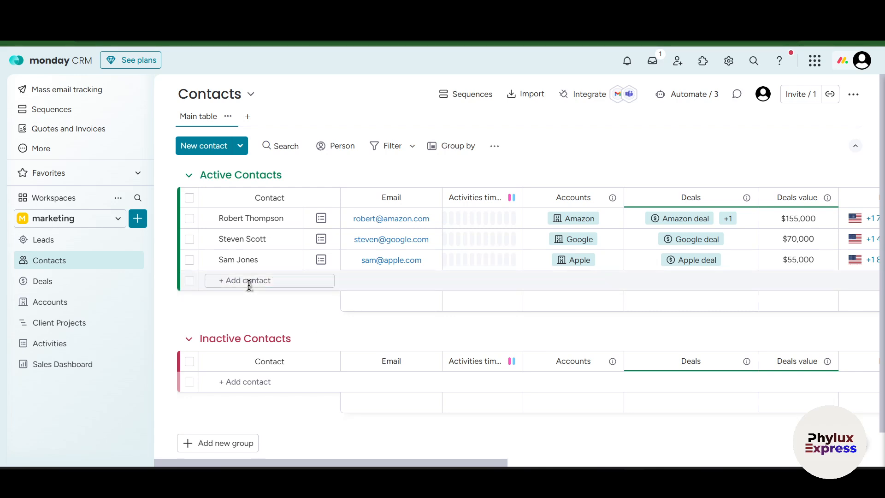
click(247, 277)
click(247, 304)
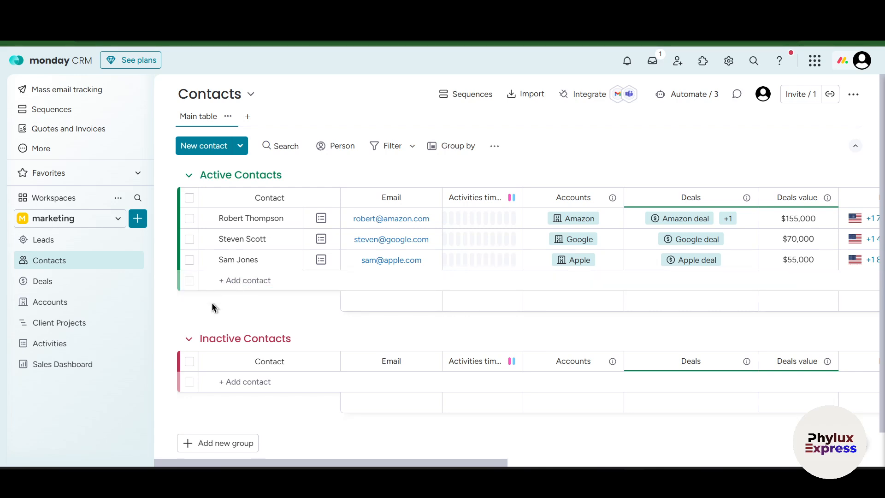
Step: Visit the Leads and Contacts boards, then open the Deals board
scroll(291, 251, down, 1)
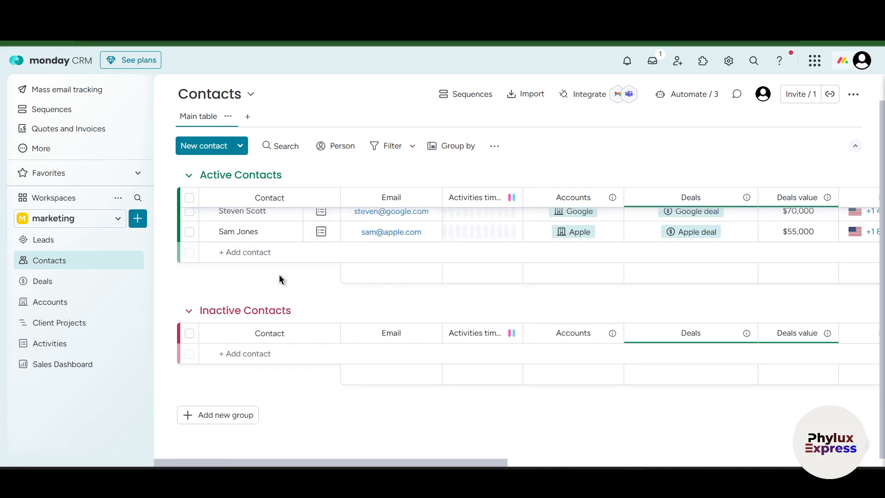
scroll(283, 286, up, 1)
click(42, 240)
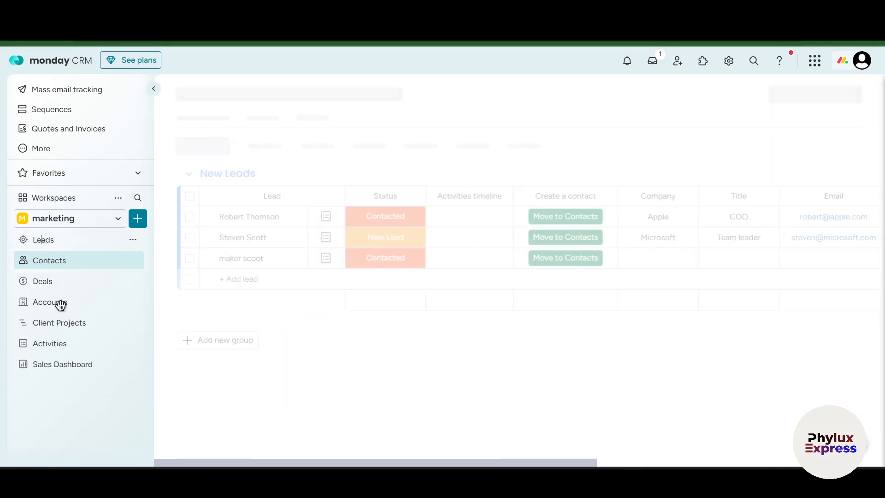
click(46, 261)
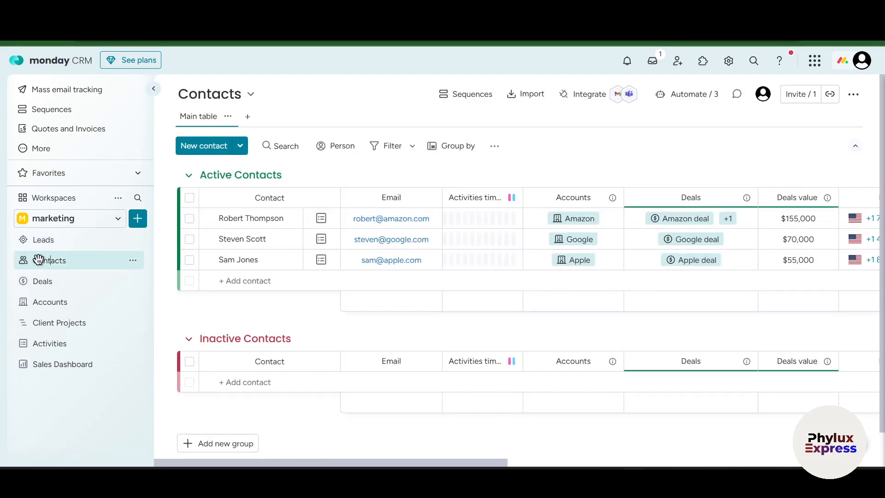
click(43, 282)
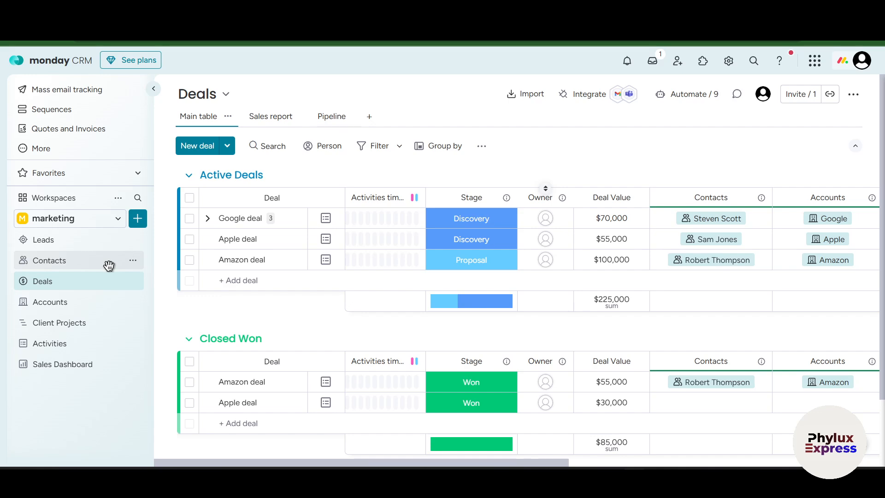
Step: Edit the Active Deals and Closed Won group titles, then add a new group below Closed Won
scroll(262, 386, down, 2)
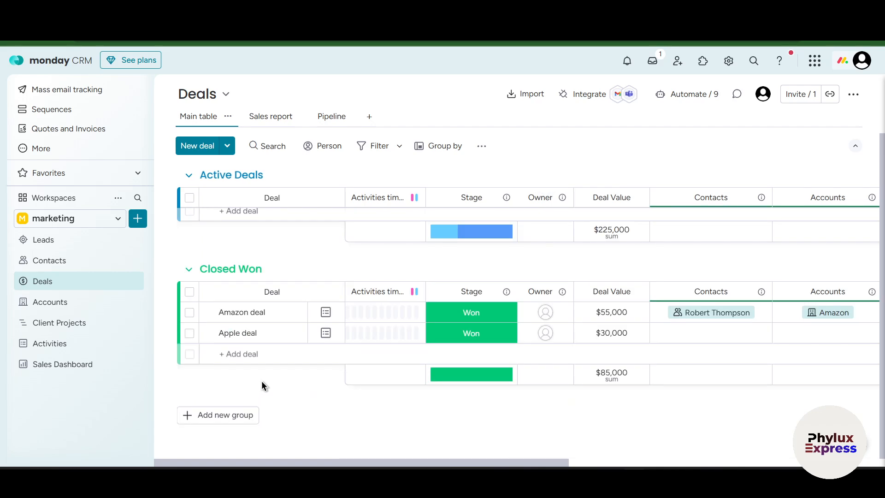
scroll(306, 319, up, 2)
click(228, 173)
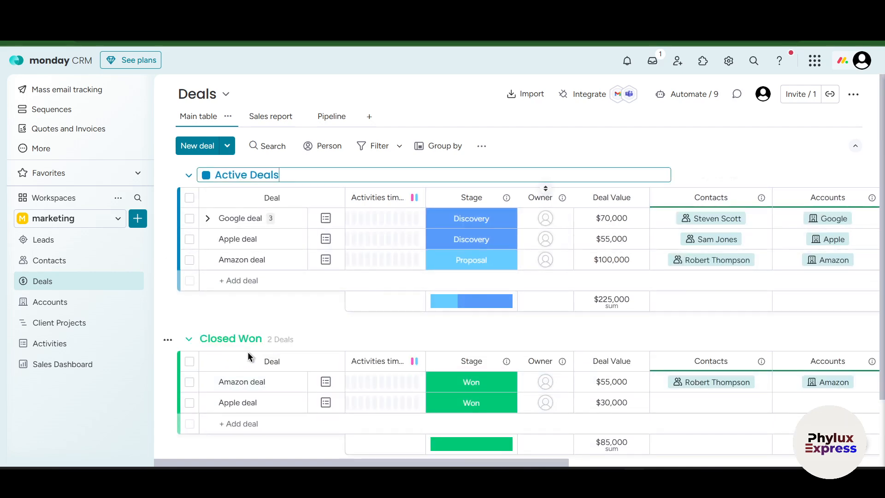
scroll(232, 337, down, 2)
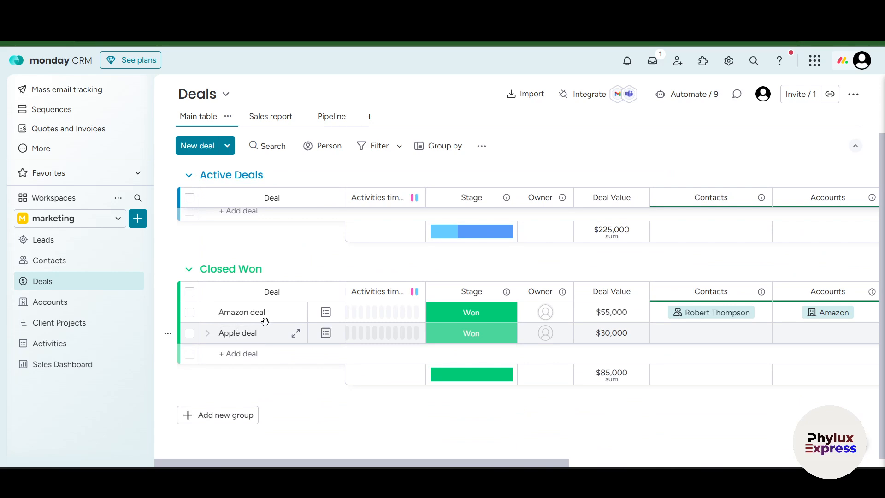
scroll(306, 344, up, 1)
scroll(292, 261, down, 1)
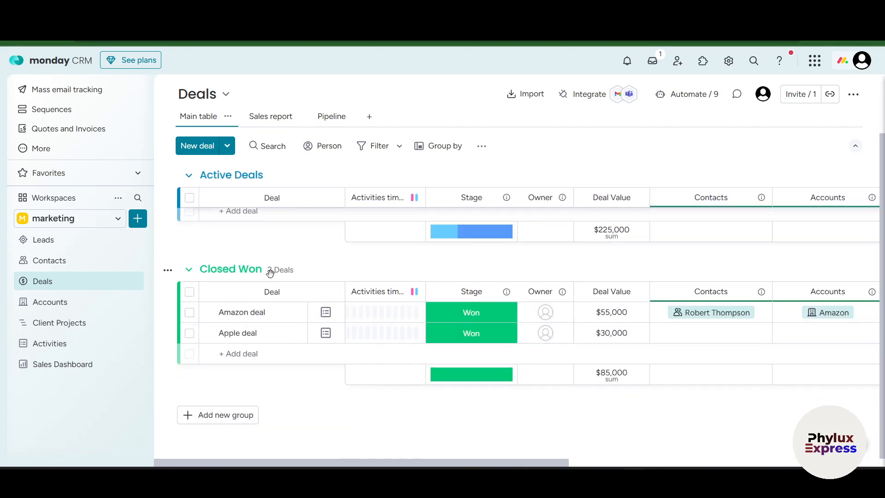
click(221, 270)
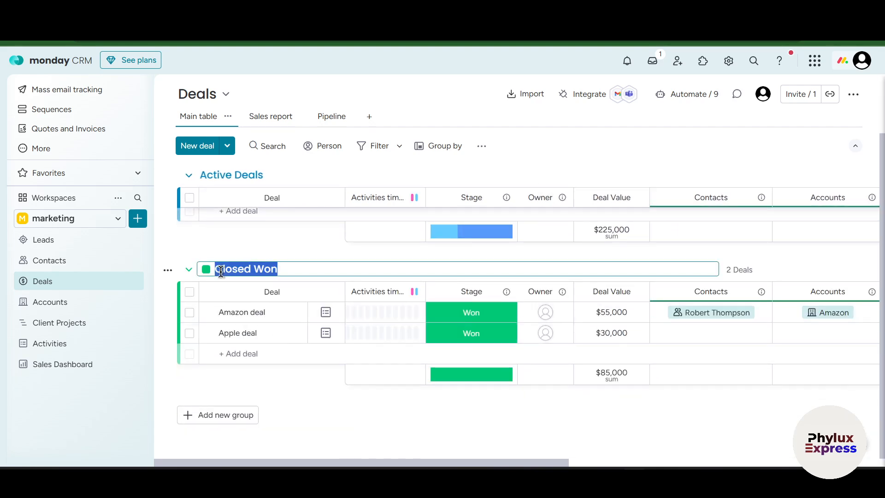
click(269, 377)
click(227, 417)
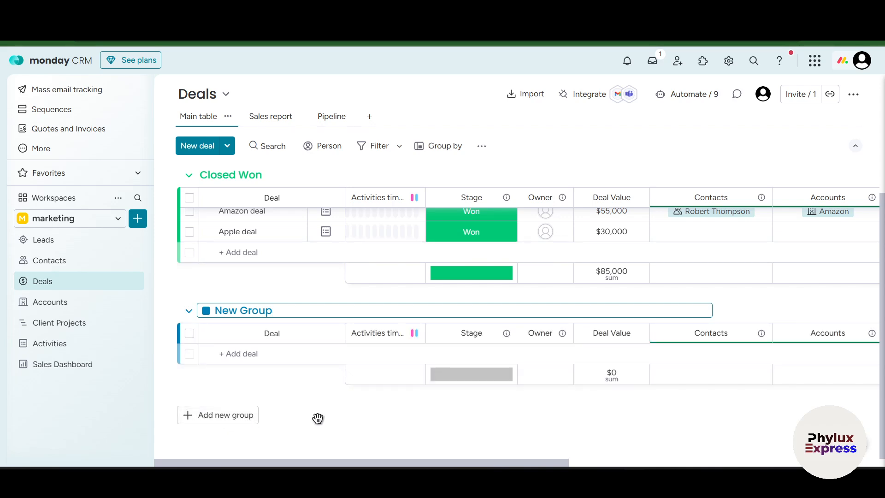
Step: After trying to drag Amazon, move the $55,000 Apple deal from Active Deals into New Group
scroll(319, 419, up, 3)
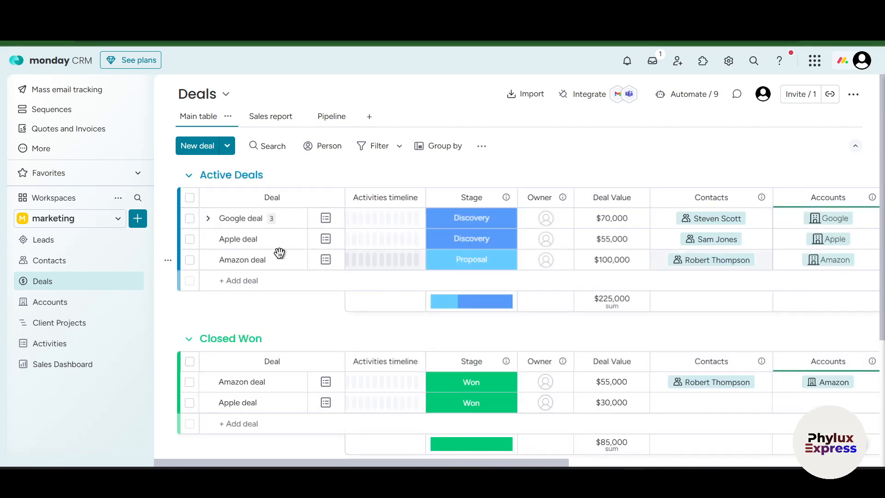
drag(279, 254, 283, 326)
scroll(296, 316, down, 4)
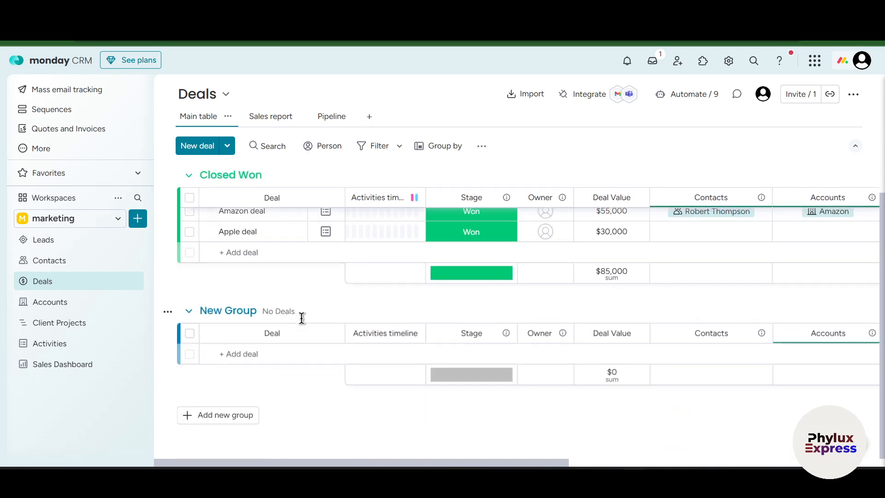
scroll(299, 323, up, 2)
scroll(304, 327, down, 3)
scroll(277, 363, up, 3)
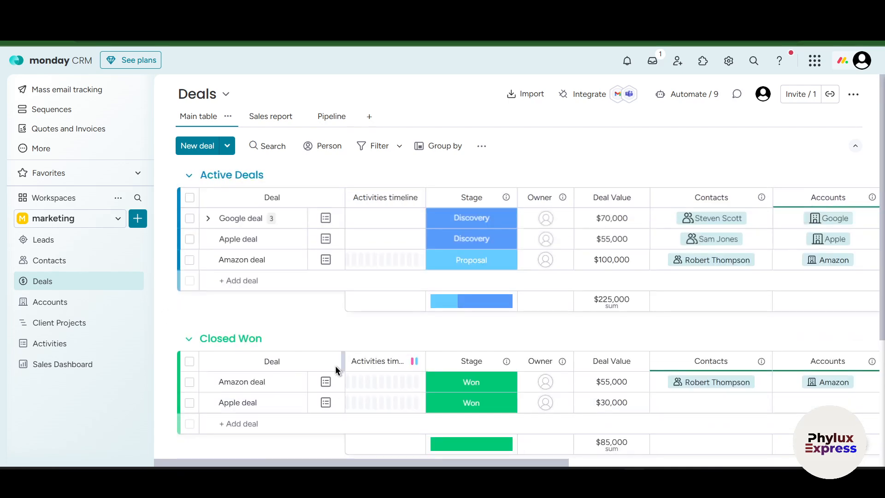
drag(256, 240, 253, 352)
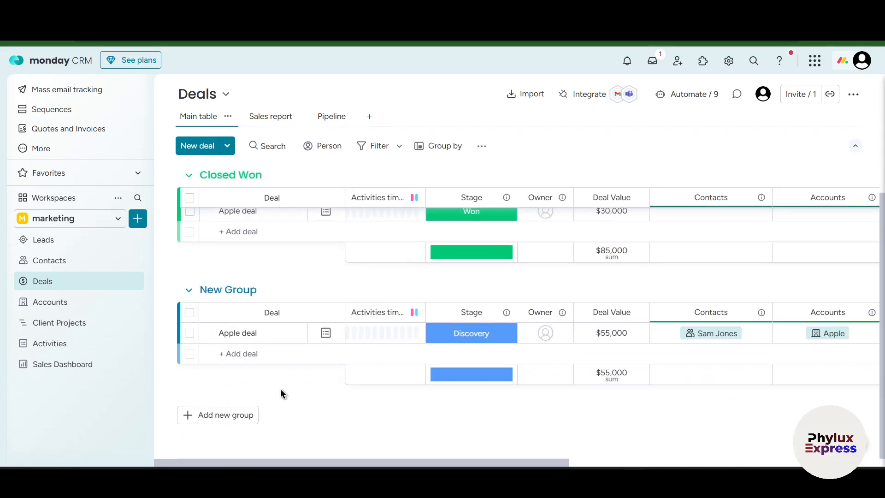
scroll(299, 392, up, 3)
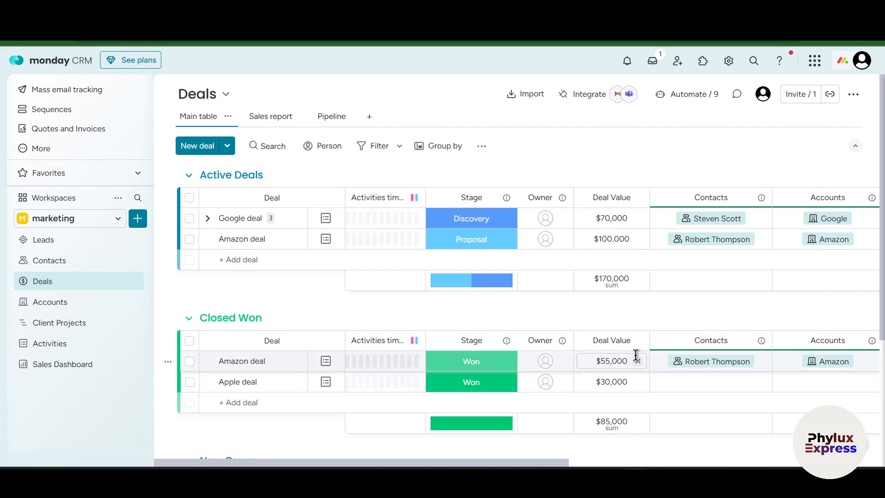
scroll(636, 356, right, 5)
scroll(687, 354, right, 6)
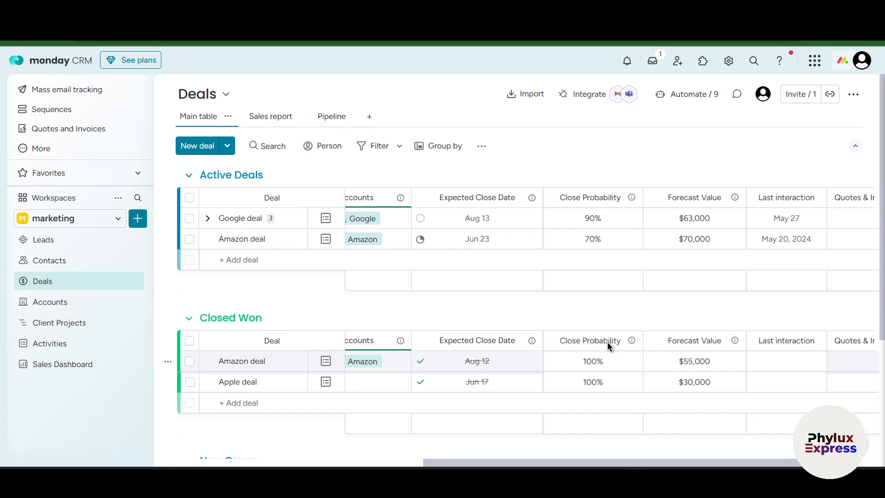
scroll(677, 365, right, 1)
scroll(655, 365, right, 1)
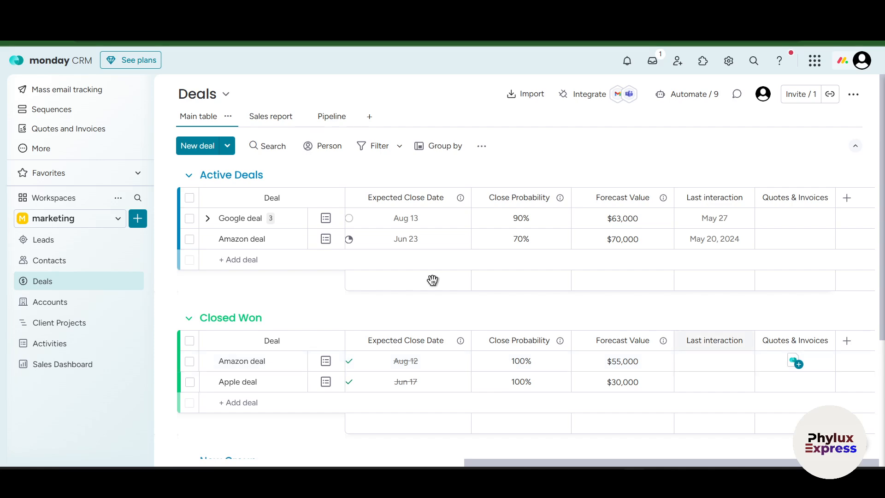
Step: Add a Kanban view to the Deals board alongside the Pipeline view
click(340, 117)
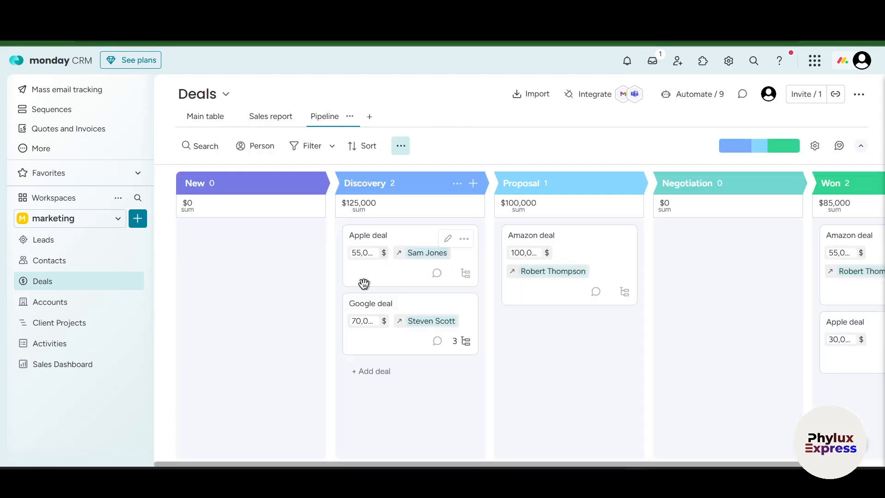
click(377, 118)
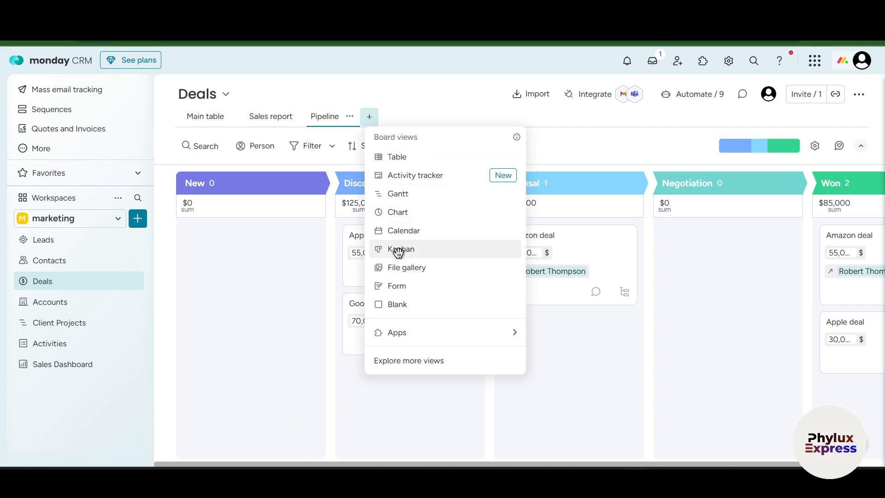
click(399, 252)
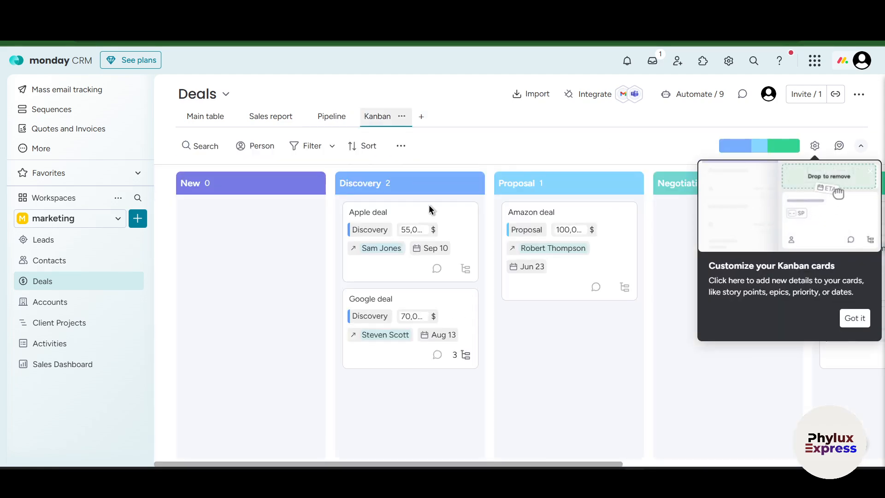
scroll(472, 294, right, 9)
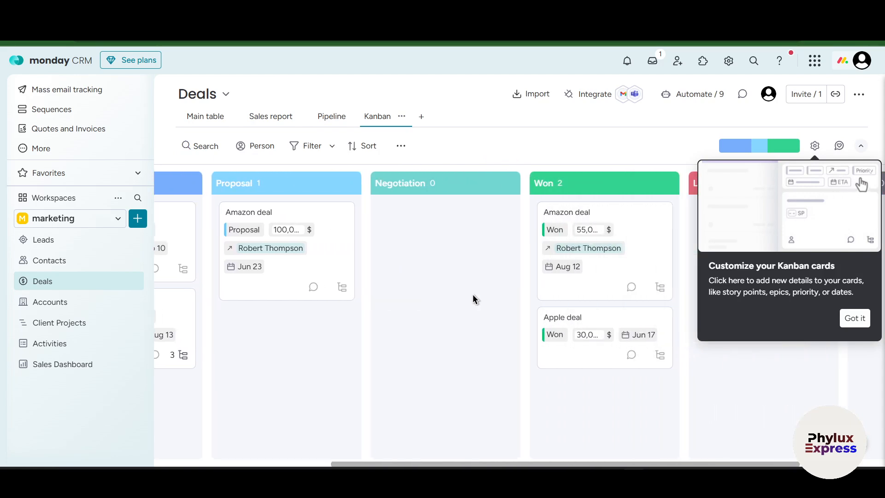
scroll(450, 269, left, 3)
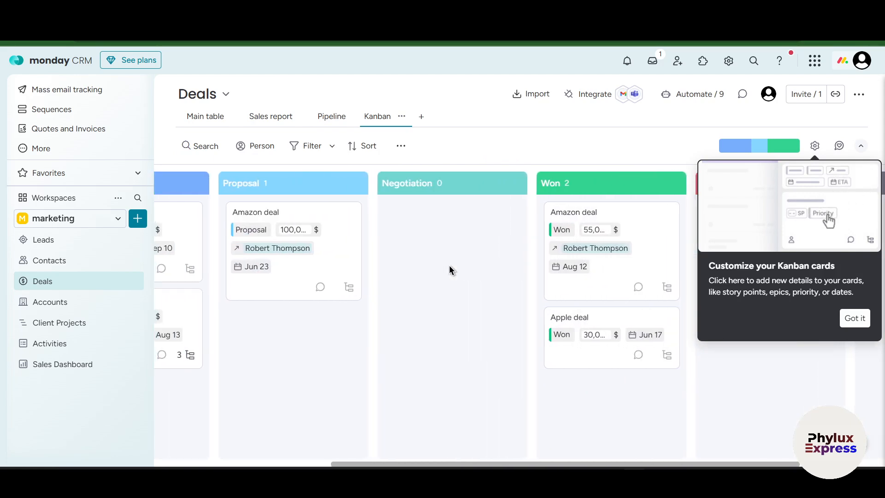
scroll(450, 270, left, 2)
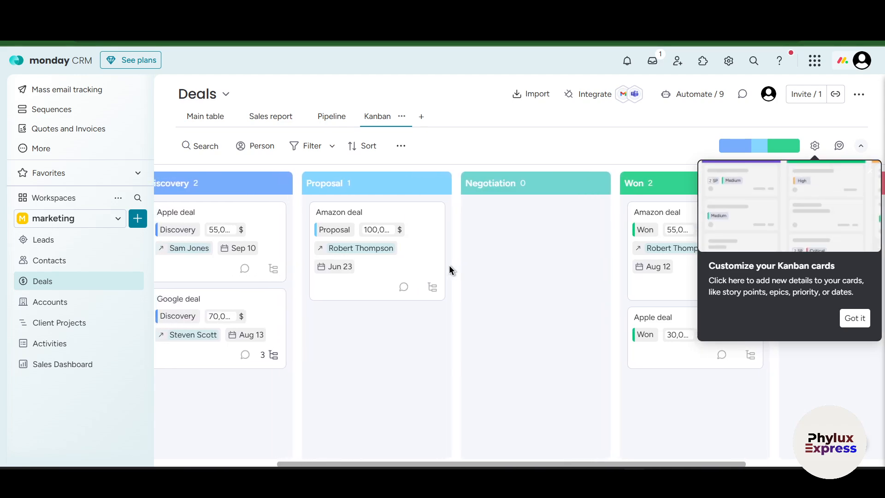
scroll(454, 255, right, 1)
scroll(455, 258, right, 2)
Step: Drag the Amazon deal from Proposal to Negotiation and open the Kanban widget settings
drag(283, 211, 433, 220)
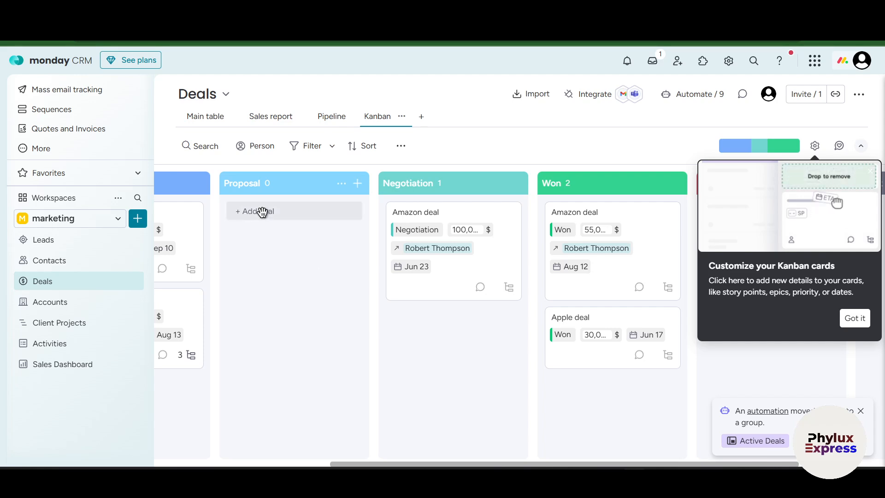
click(263, 211)
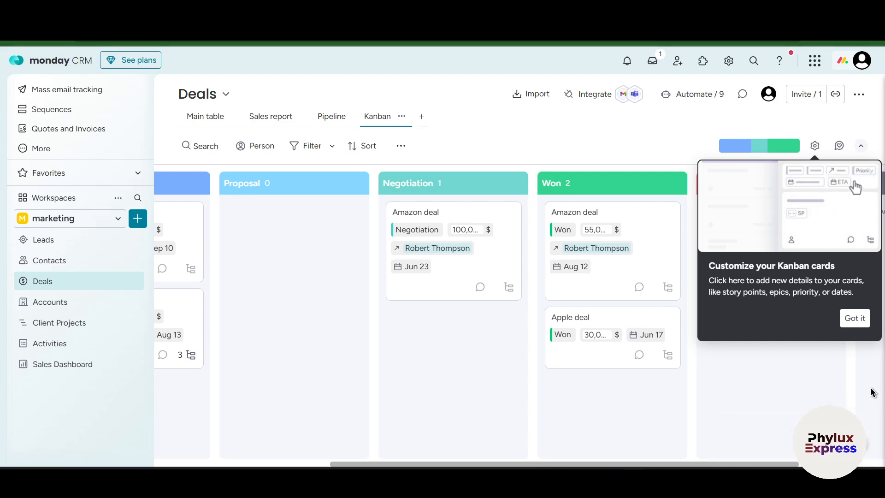
click(855, 318)
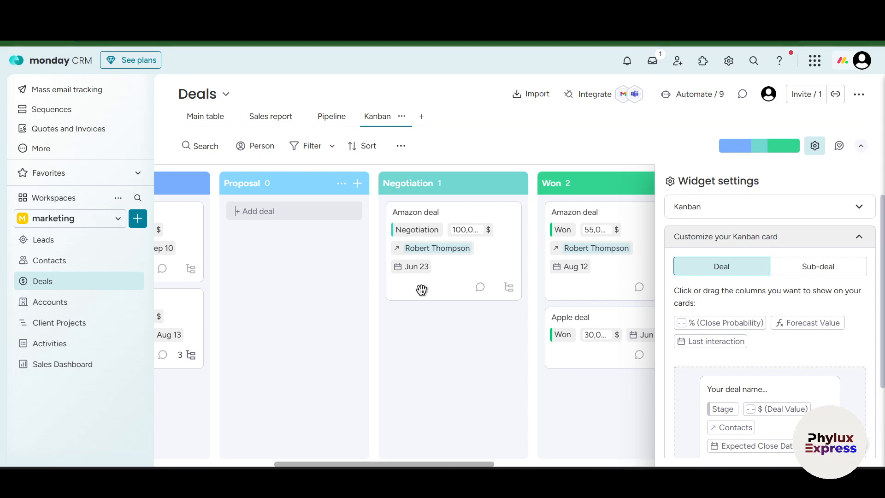
Step: Review the sub-deal card preview and Kanban grouping settings, leaving them unchanged
scroll(761, 249, down, 3)
scroll(756, 264, up, 3)
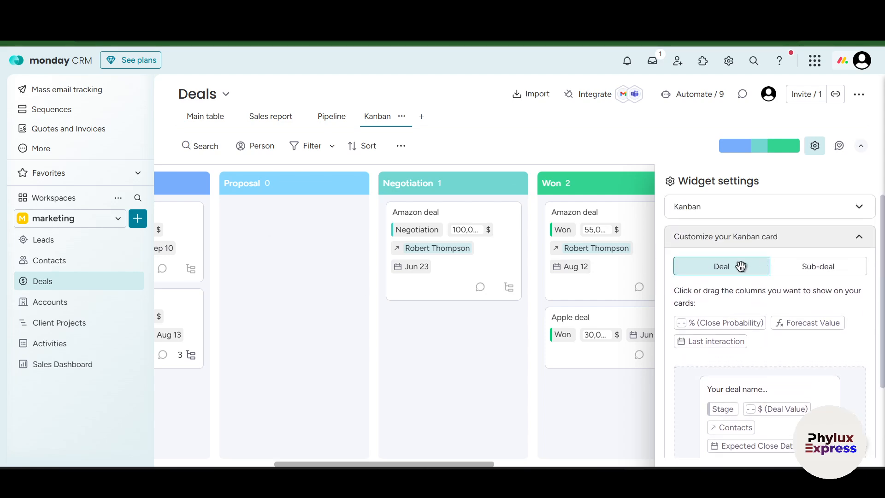
scroll(801, 279, down, 3)
scroll(810, 316, up, 3)
click(809, 268)
click(715, 271)
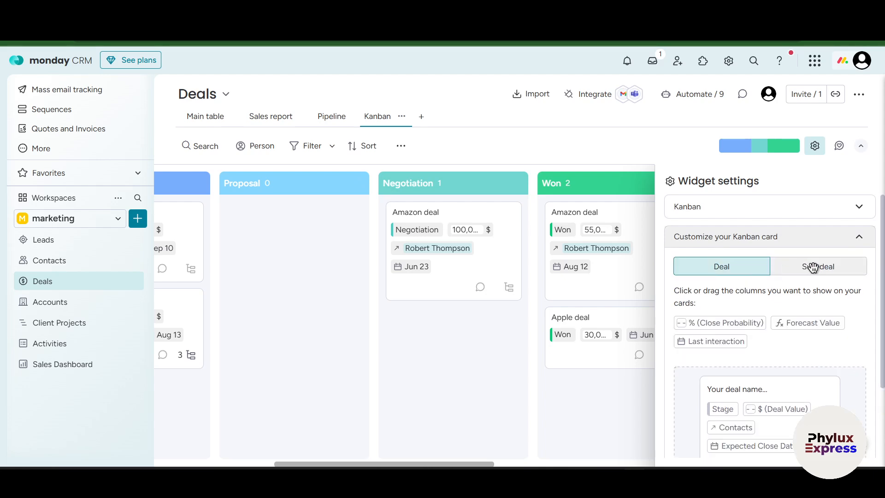
right_click(812, 296)
click(828, 338)
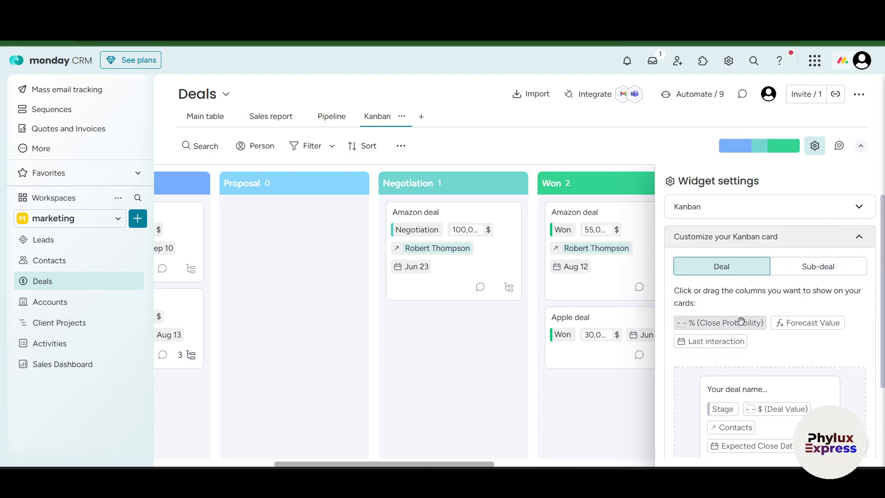
click(807, 214)
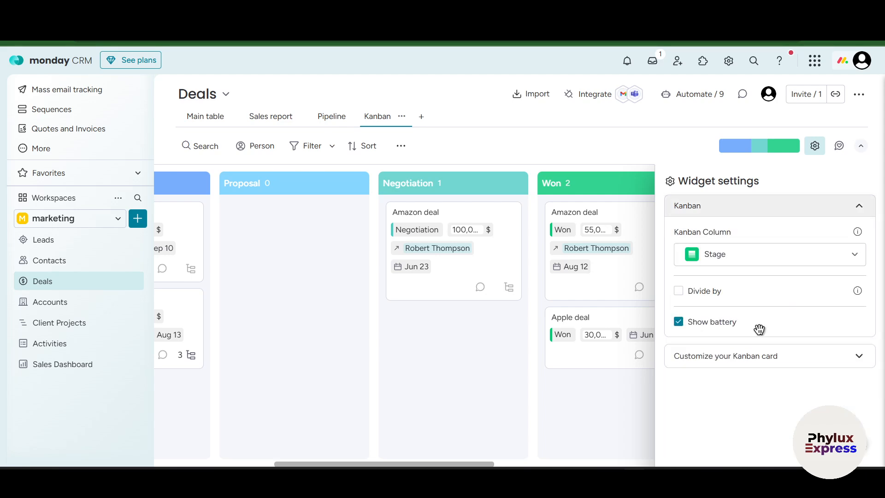
click(765, 256)
click(780, 257)
click(785, 213)
Step: Add Close Probability and Forecast Value to the Kanban deal cards
click(763, 241)
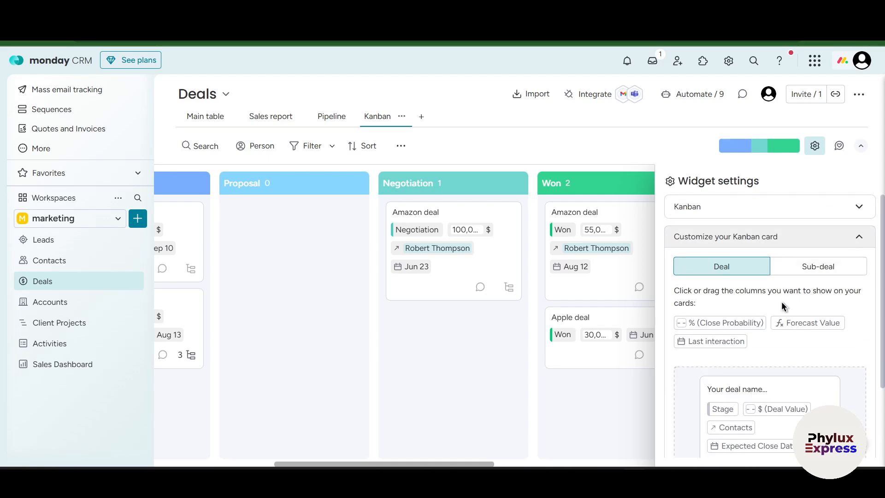
scroll(784, 307, down, 3)
scroll(783, 307, up, 3)
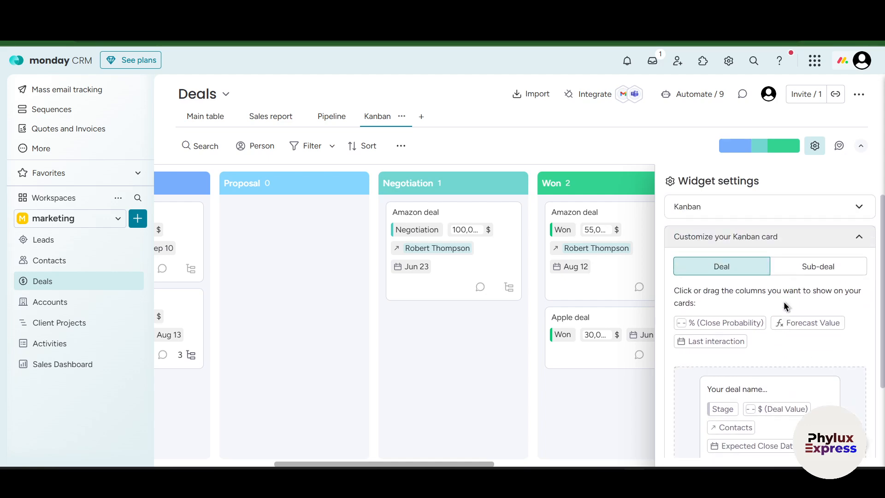
click(741, 325)
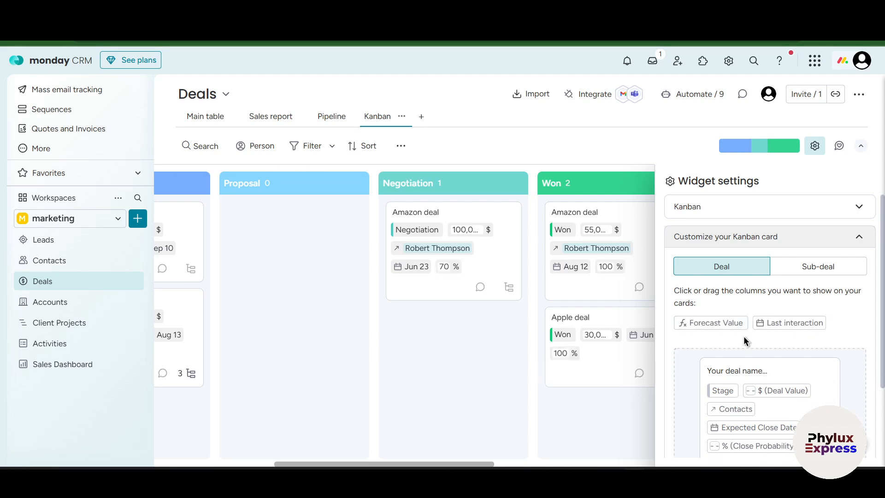
click(709, 322)
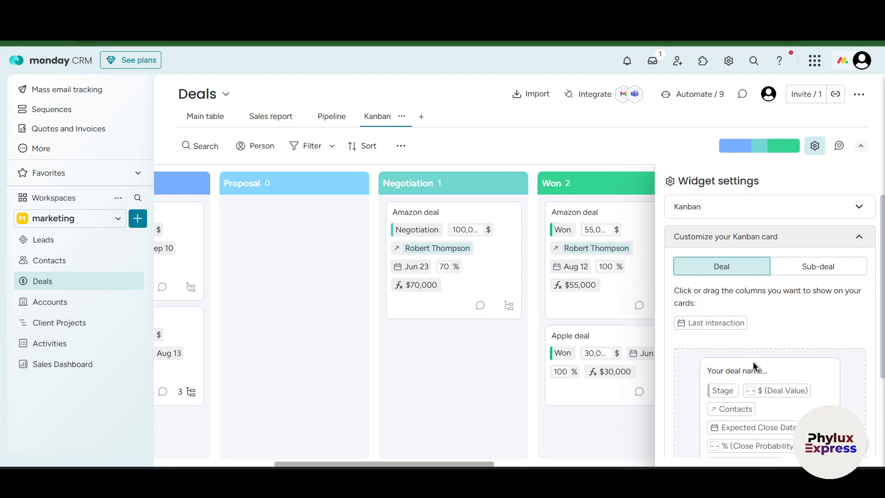
scroll(760, 366, down, 3)
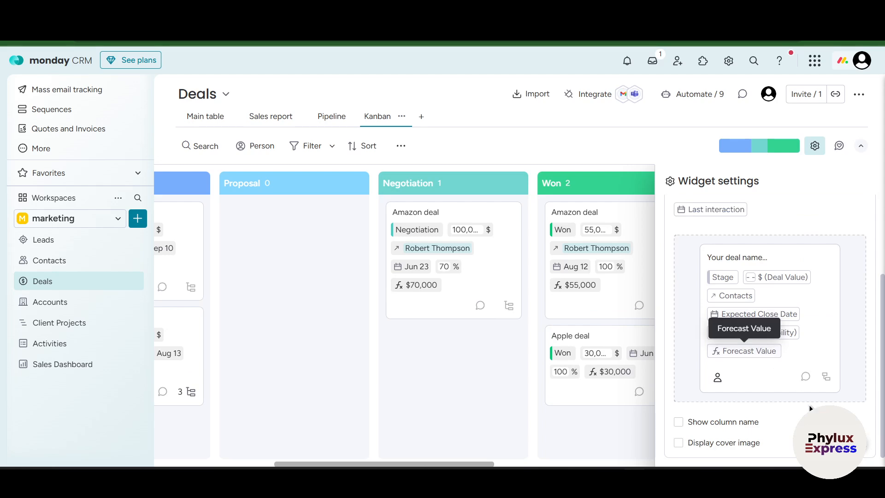
Step: Dismiss the Help center and return to the Deals Main table
click(844, 443)
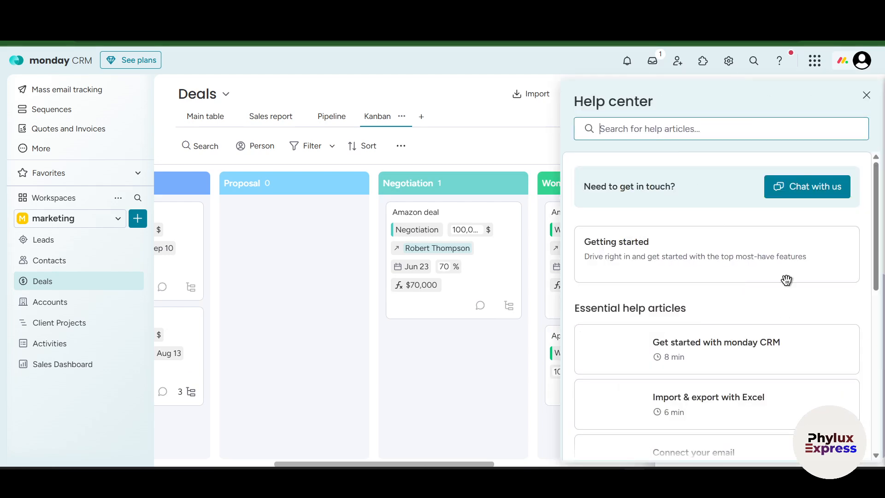
click(867, 95)
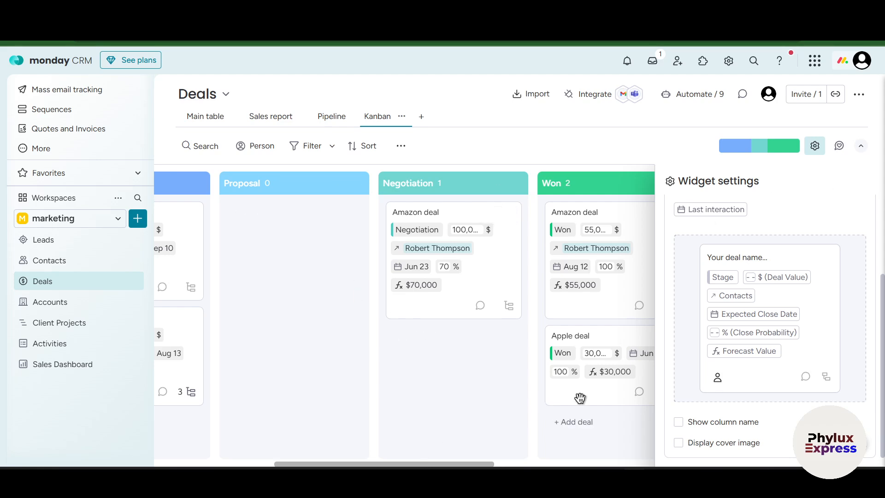
click(230, 120)
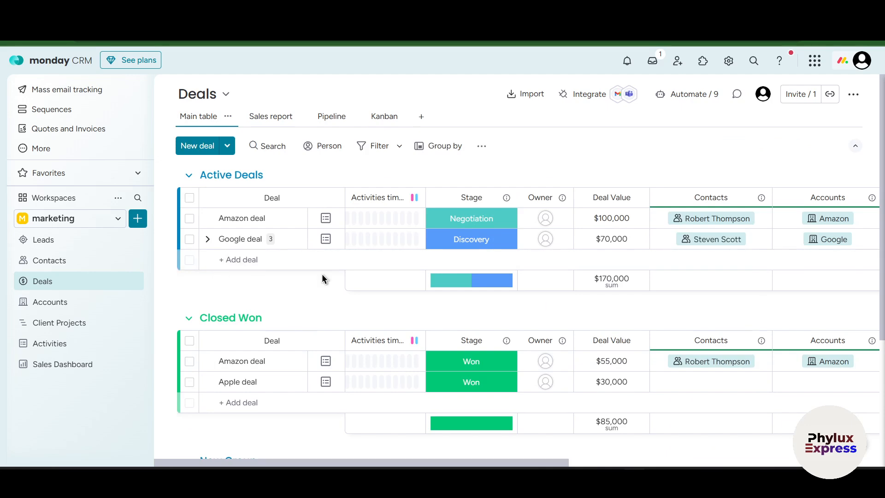
Step: Add a new deal in the Kanban New column and rename it from 'New Deal' to 'xyz deal'
click(380, 116)
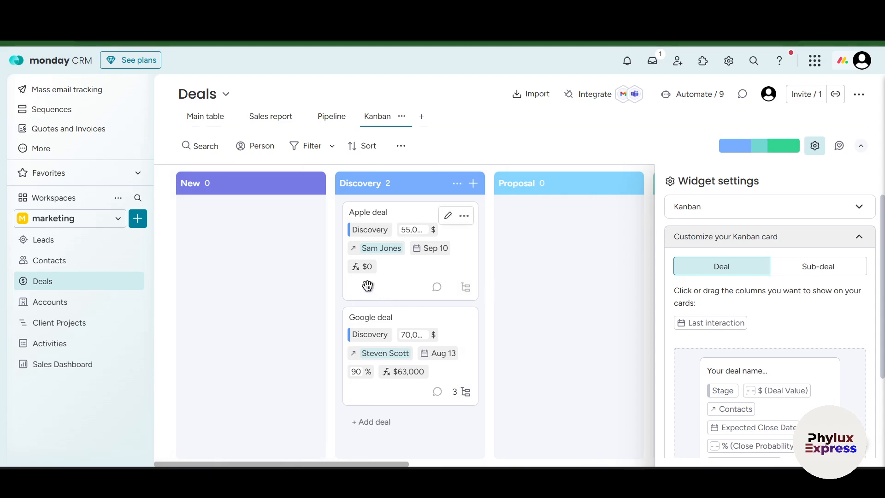
click(473, 184)
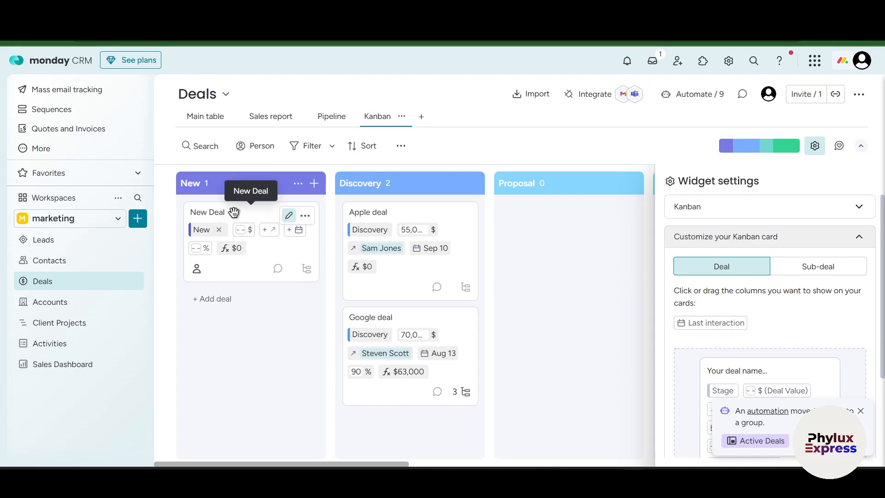
drag(263, 211, 221, 223)
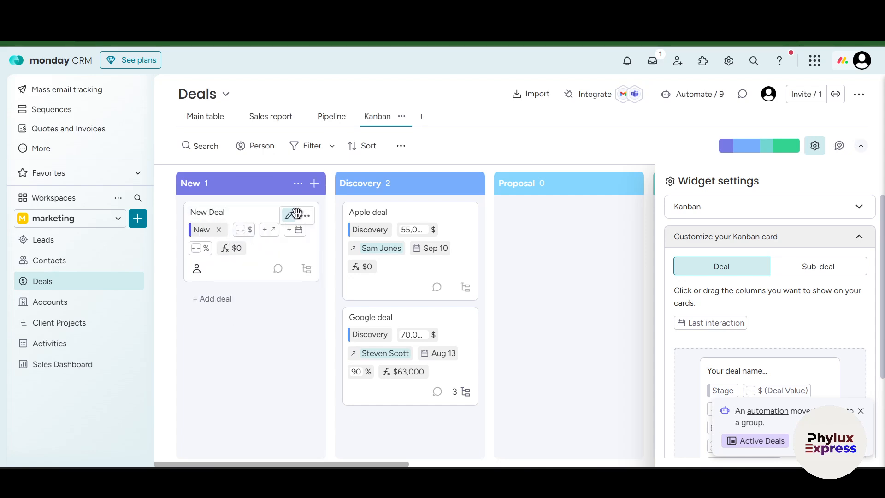
click(225, 212)
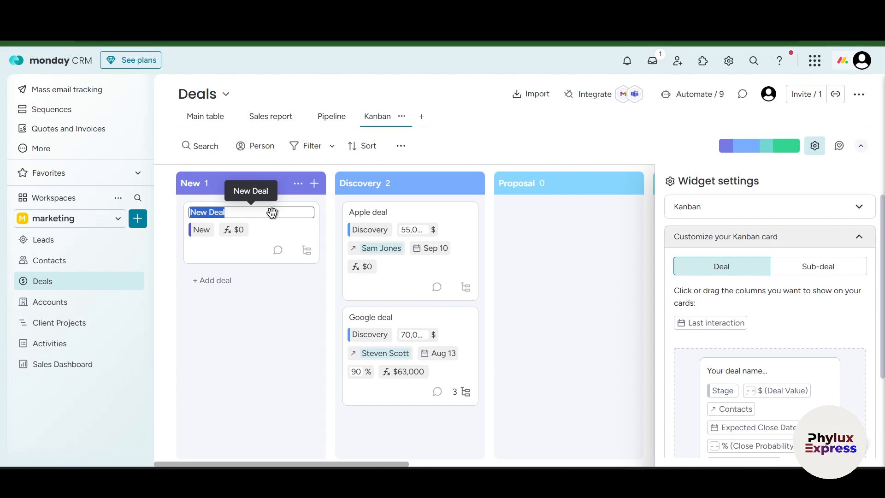
key(BackSpace)
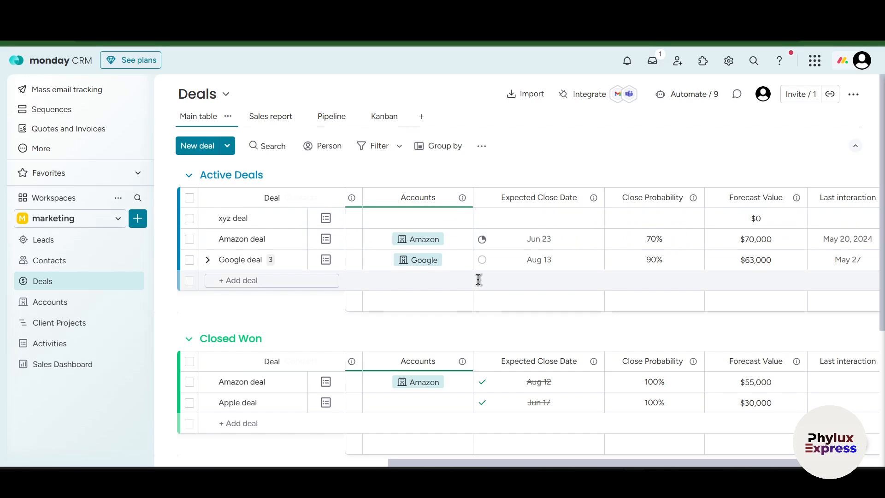
Step: Retitle the New Group group holding the Apple deal as 'deal 3'
scroll(477, 279, down, 3)
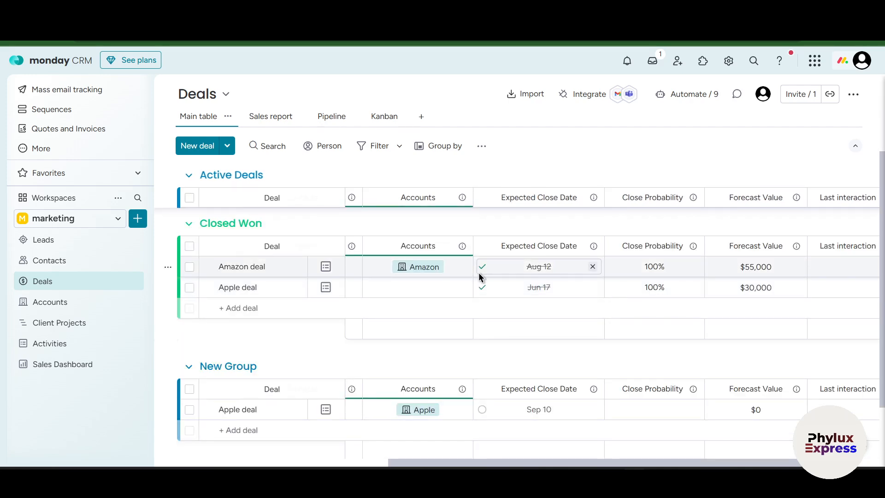
scroll(378, 288, down, 2)
double_click(250, 293)
triple_click(259, 291)
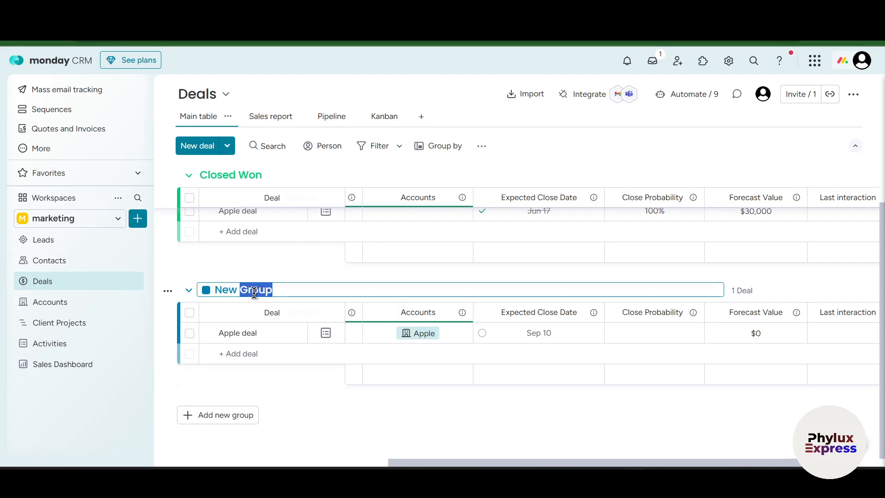
key(BackSpace)
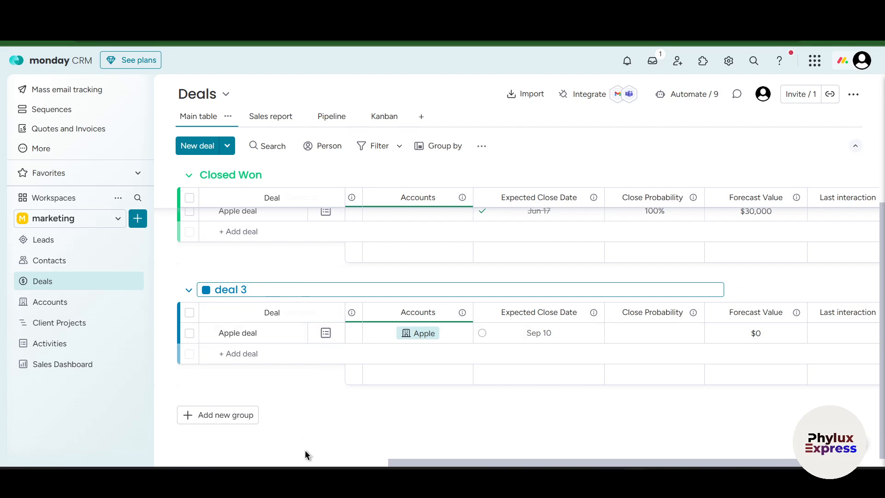
click(321, 426)
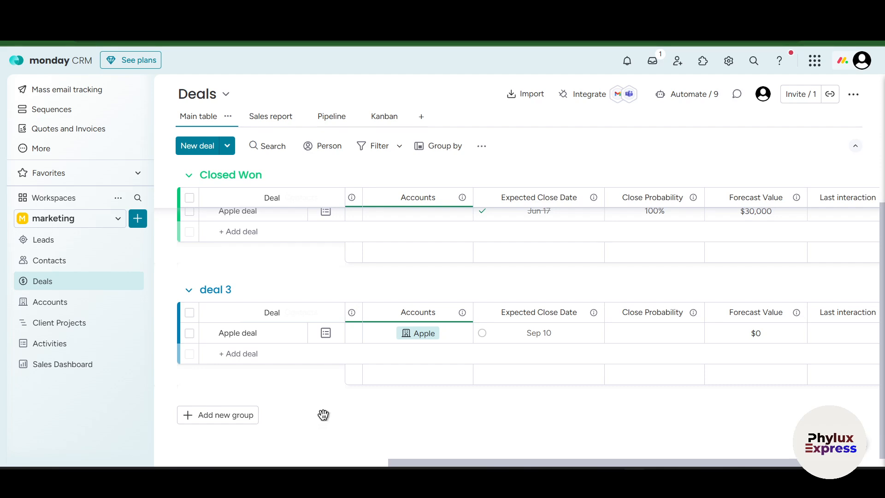
scroll(333, 412, up, 4)
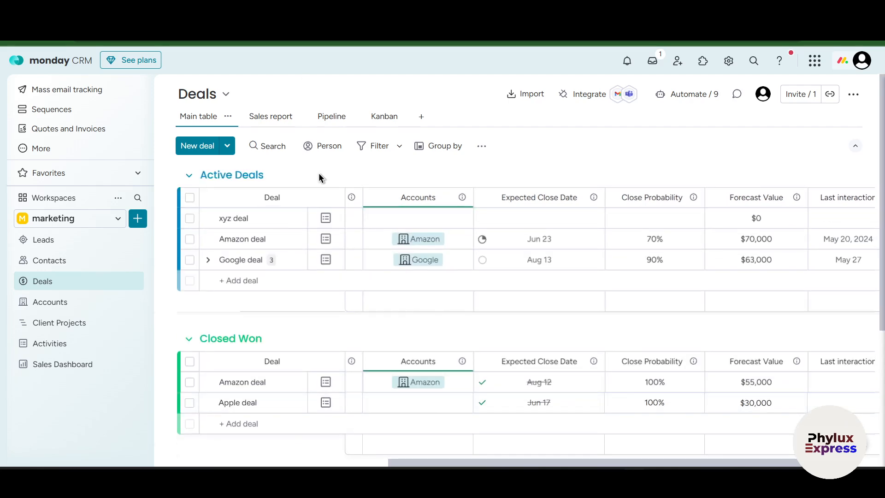
Step: Switch to the Pipeline view, showing xyz deal in New and Amazon in Negotiation
click(333, 118)
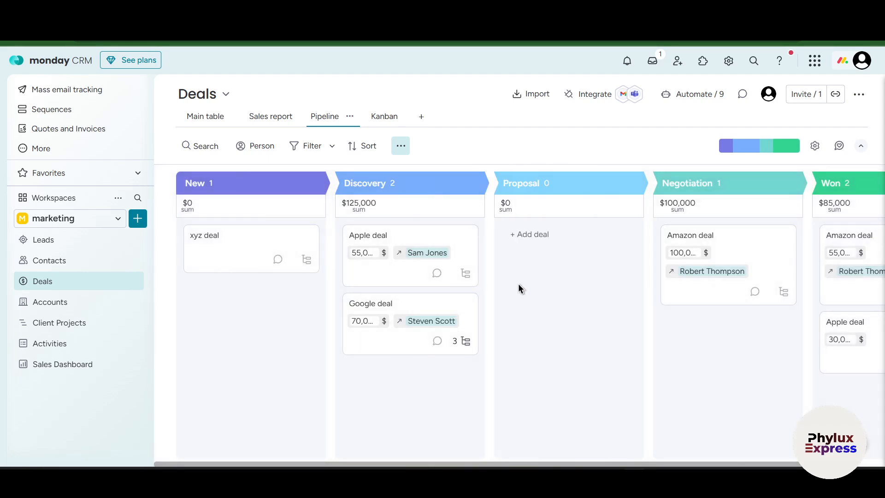
scroll(645, 309, right, 2)
scroll(636, 291, left, 2)
key(Escape)
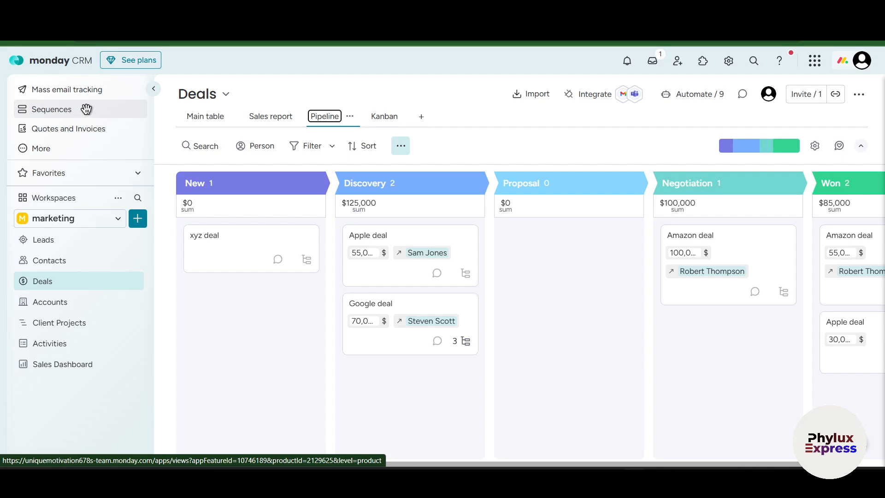
Step: Check the board's 9 automations, close them, and scroll down the Deals table
click(709, 99)
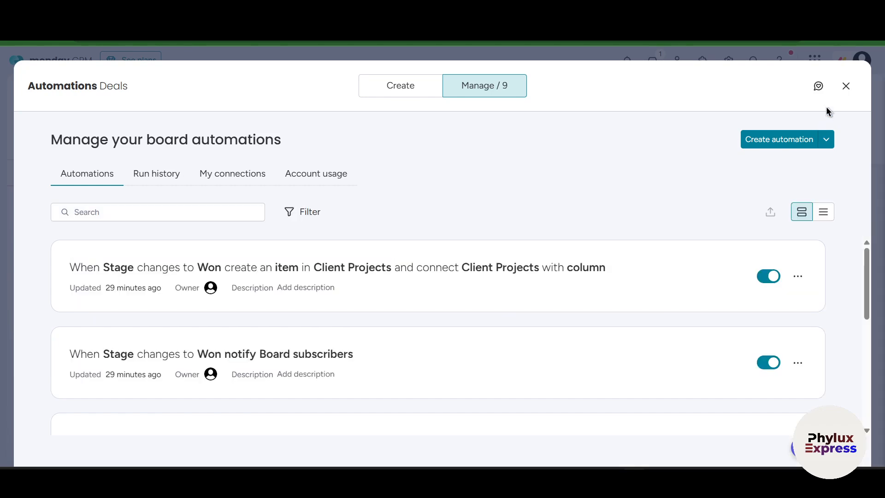
click(846, 85)
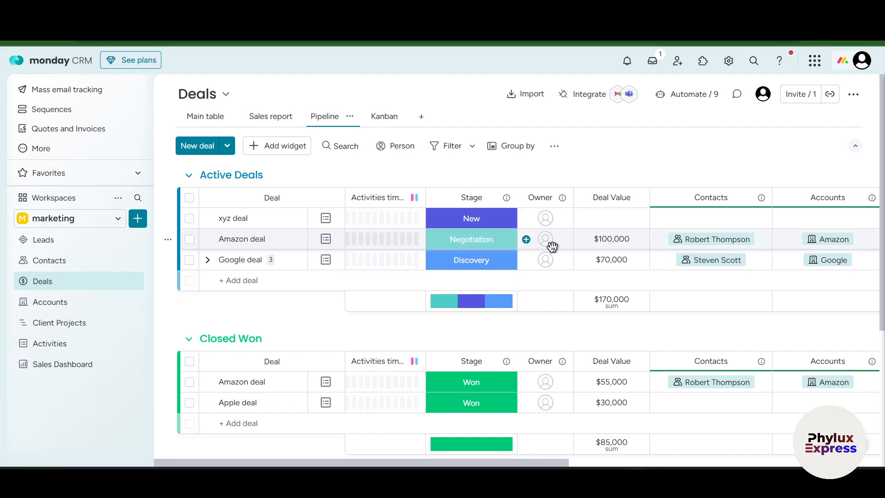
scroll(613, 268, down, 4)
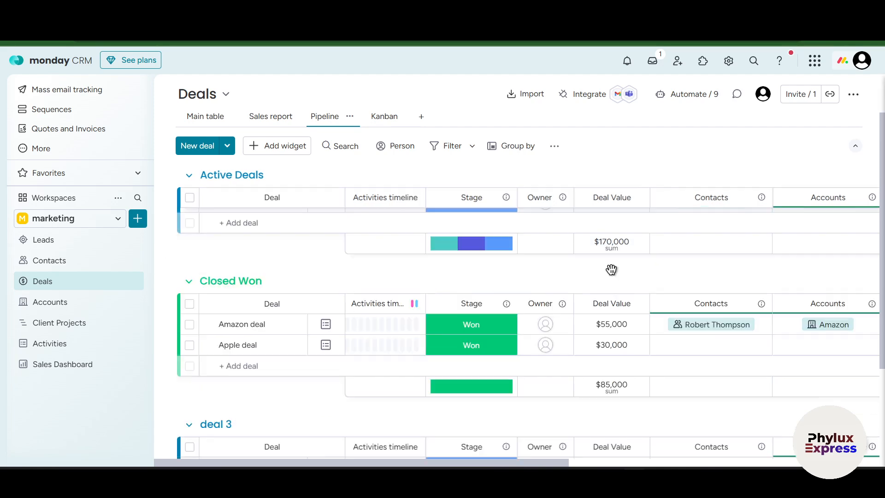